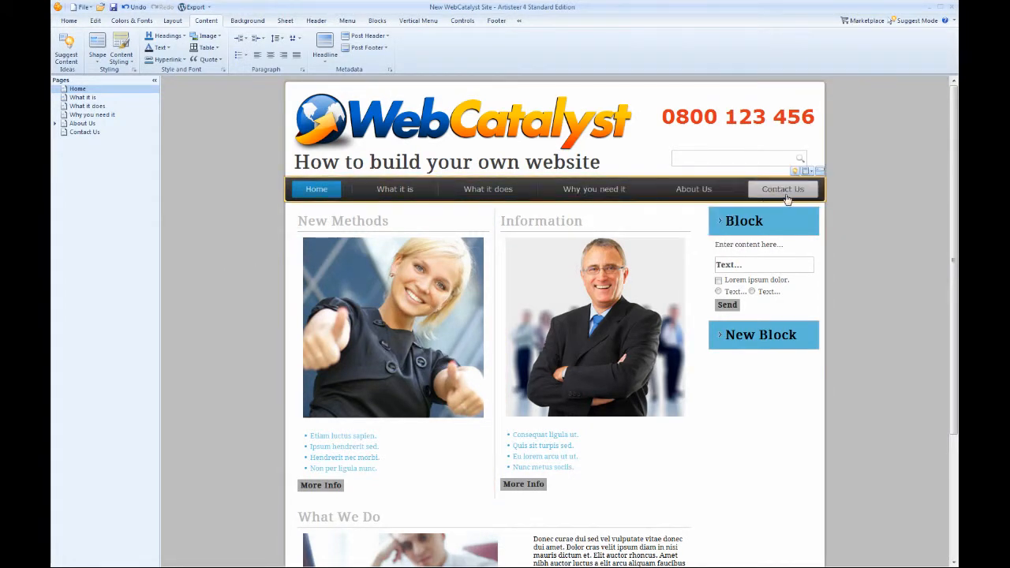
- On the What it is page, paste the paragraph beginning "WebCatalyst is a secret recipe used by web design agencies" into the empty content area
click(388, 192)
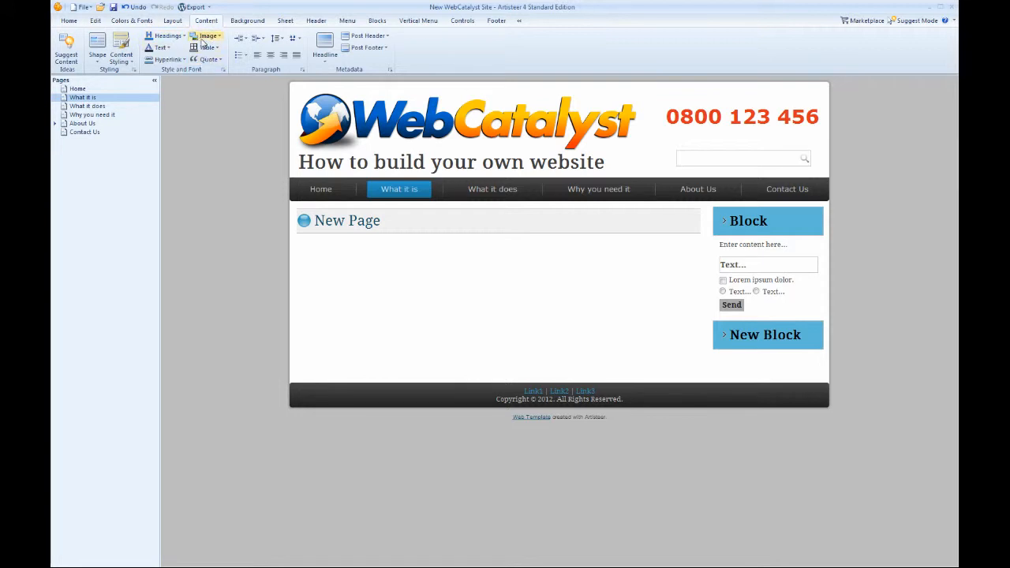
click(333, 250)
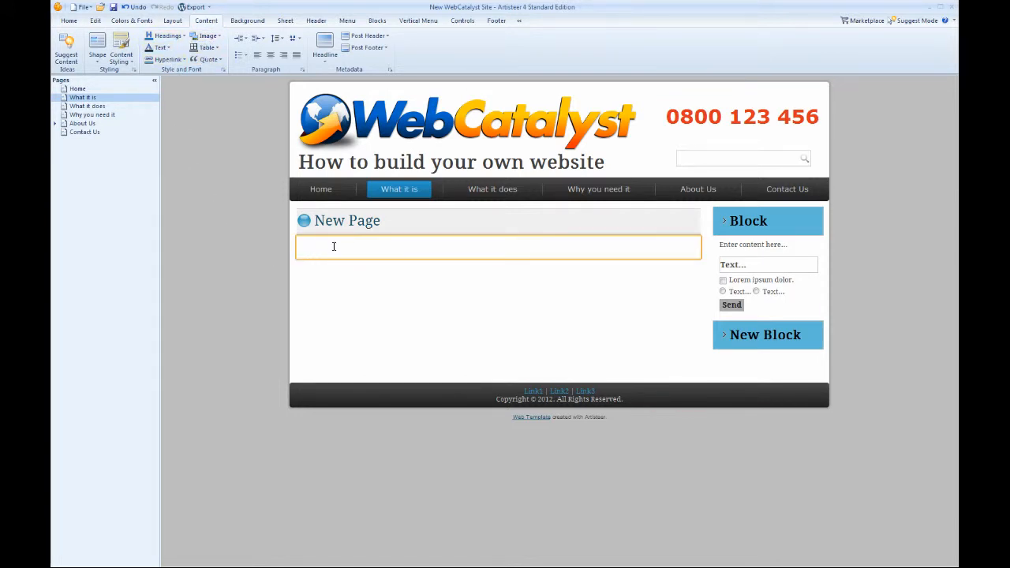
click(469, 246)
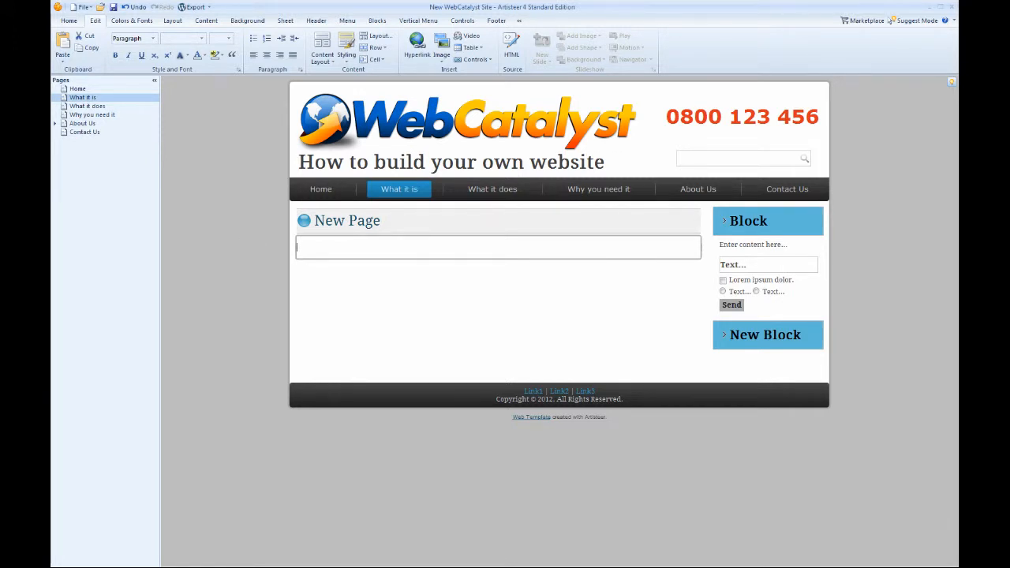
key(ctrl+v)
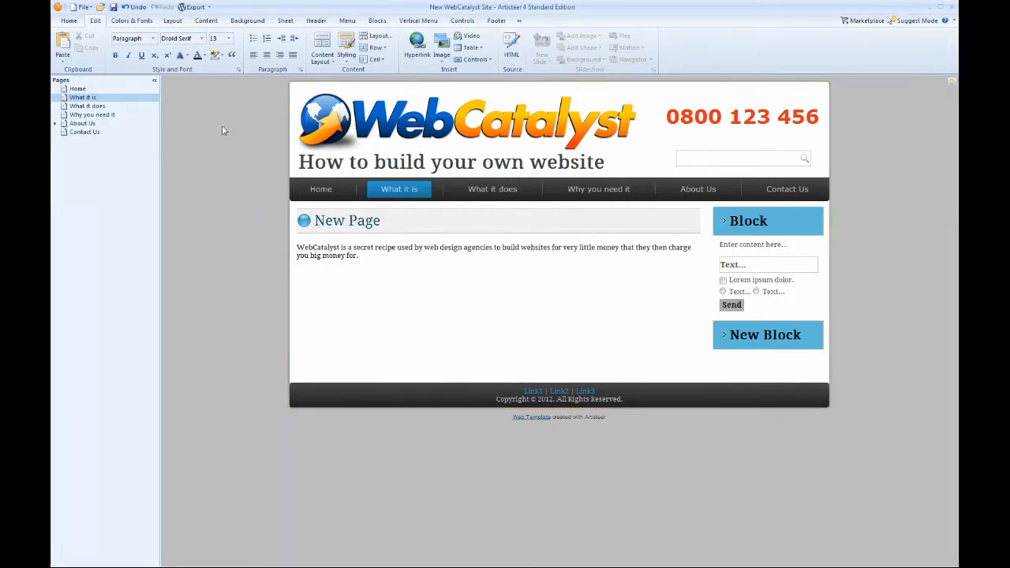
click(207, 22)
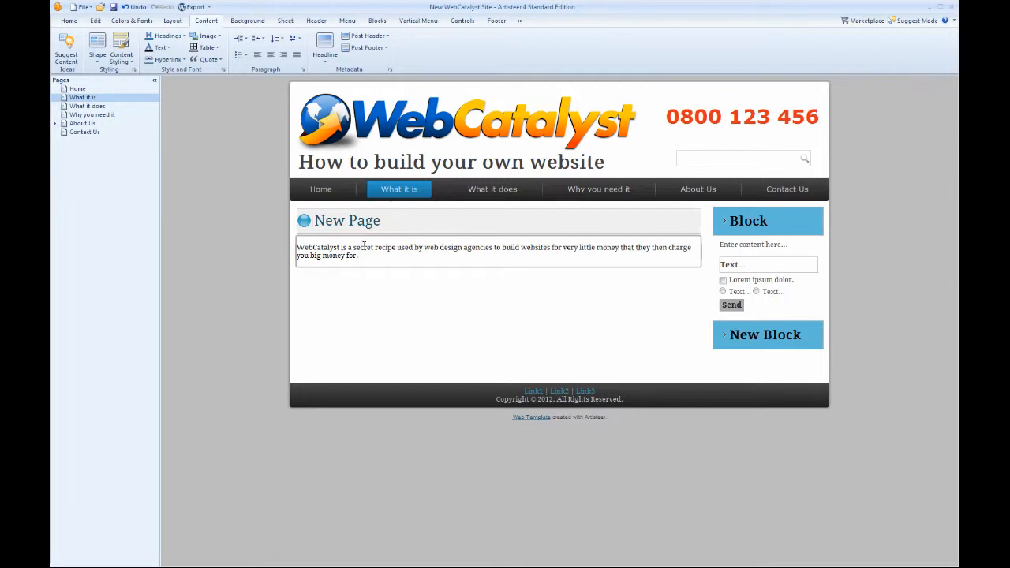
drag(352, 248, 375, 250)
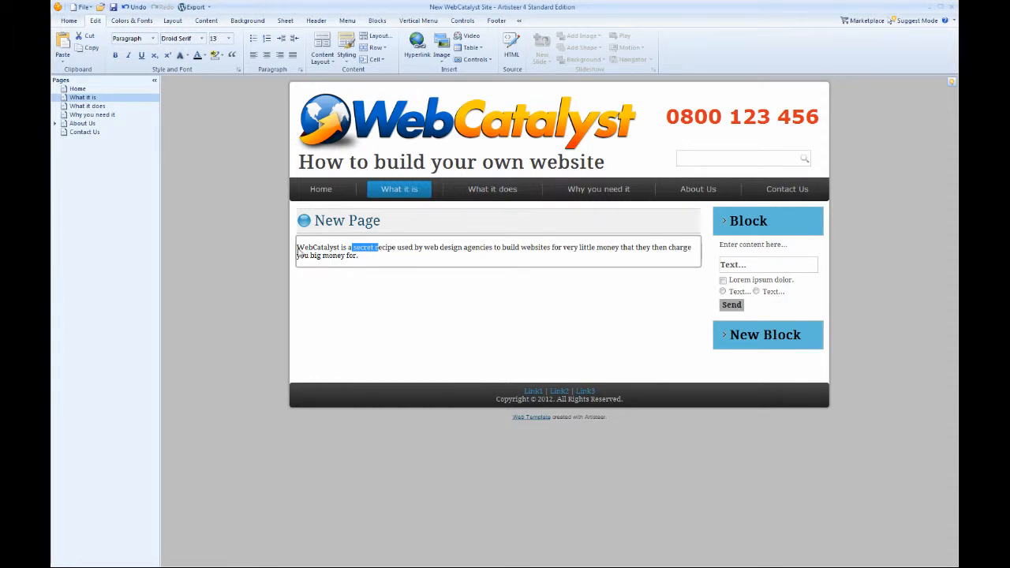
click(368, 254)
click(209, 22)
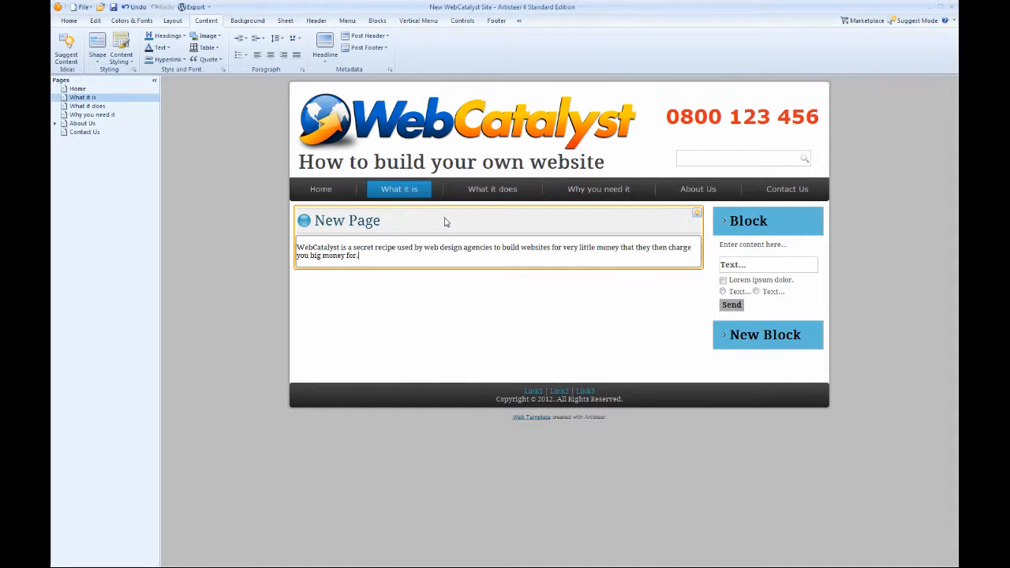
click(70, 22)
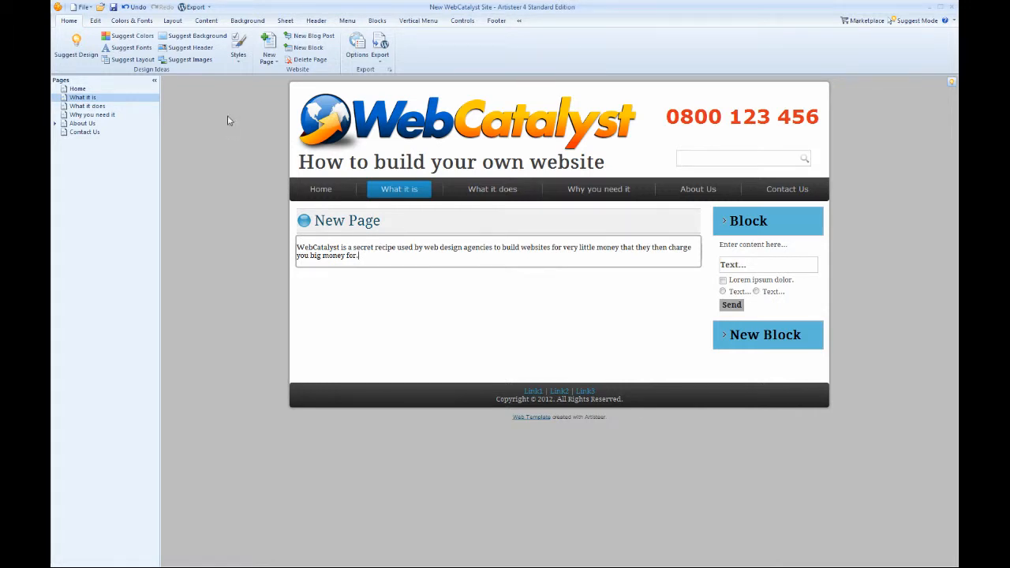
- Remove the blue sphere icon from the page headline by choosing the No Icon option
click(214, 22)
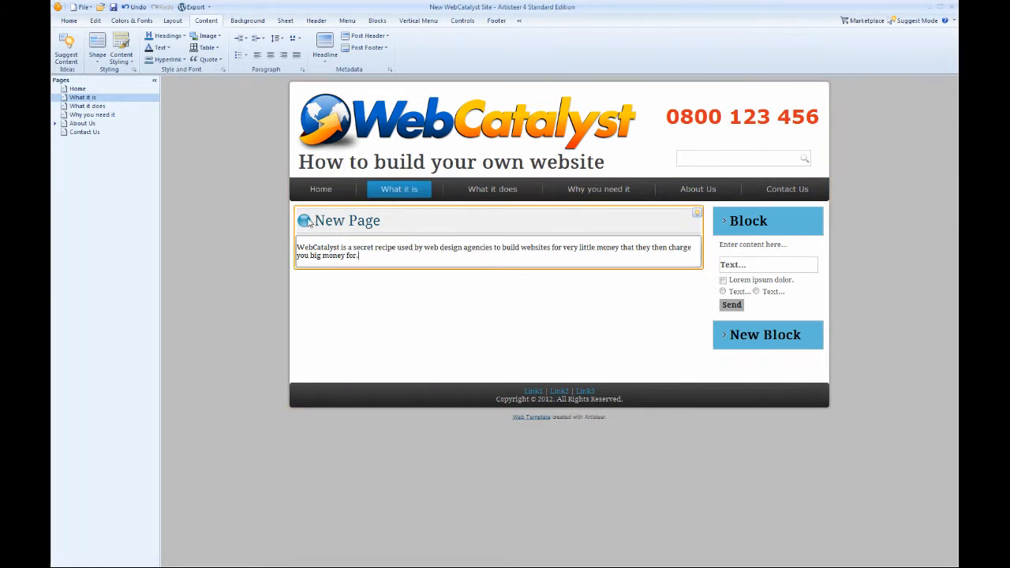
click(326, 49)
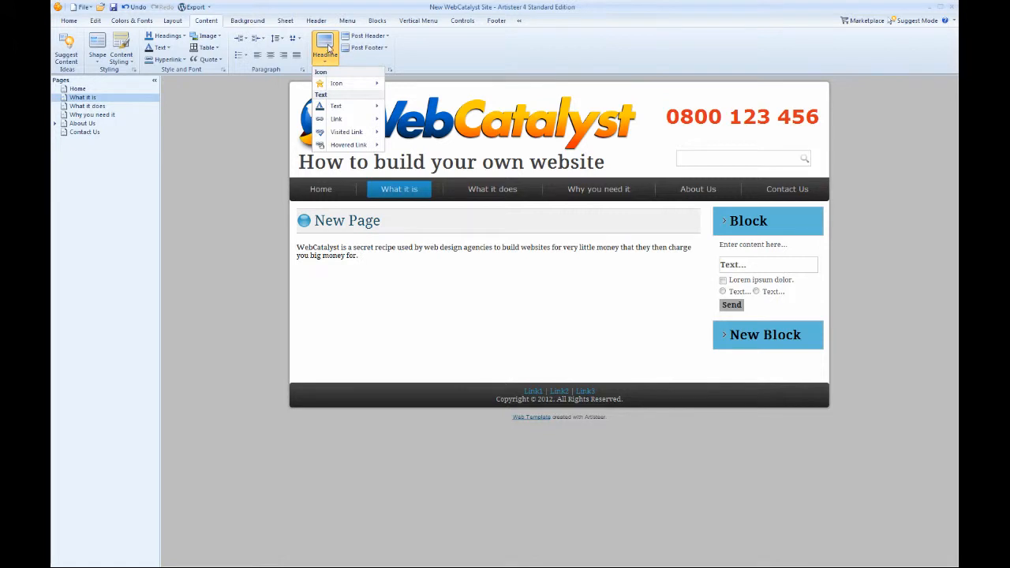
mouse_move(336, 87)
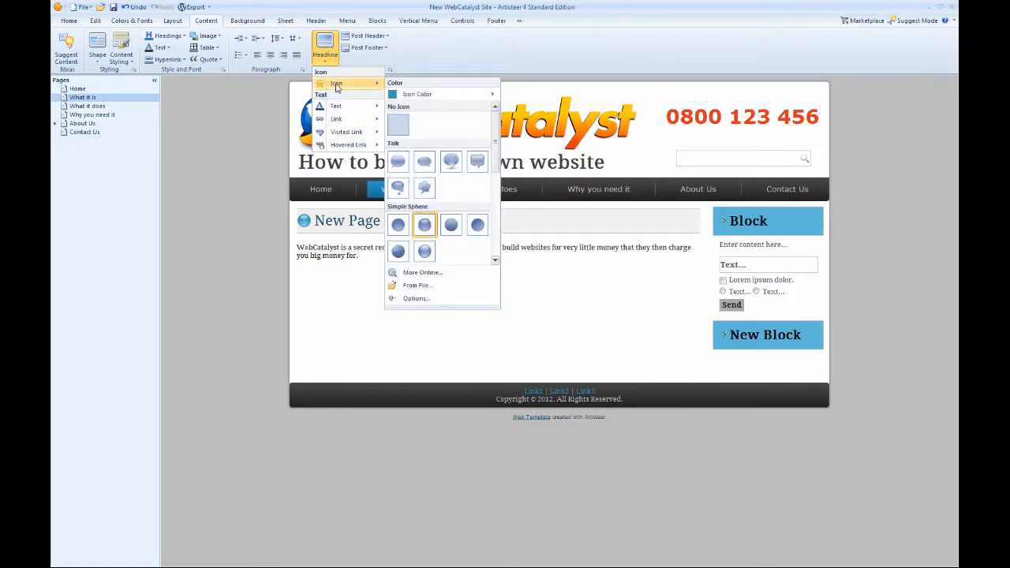
drag(495, 130, 483, 112)
click(397, 126)
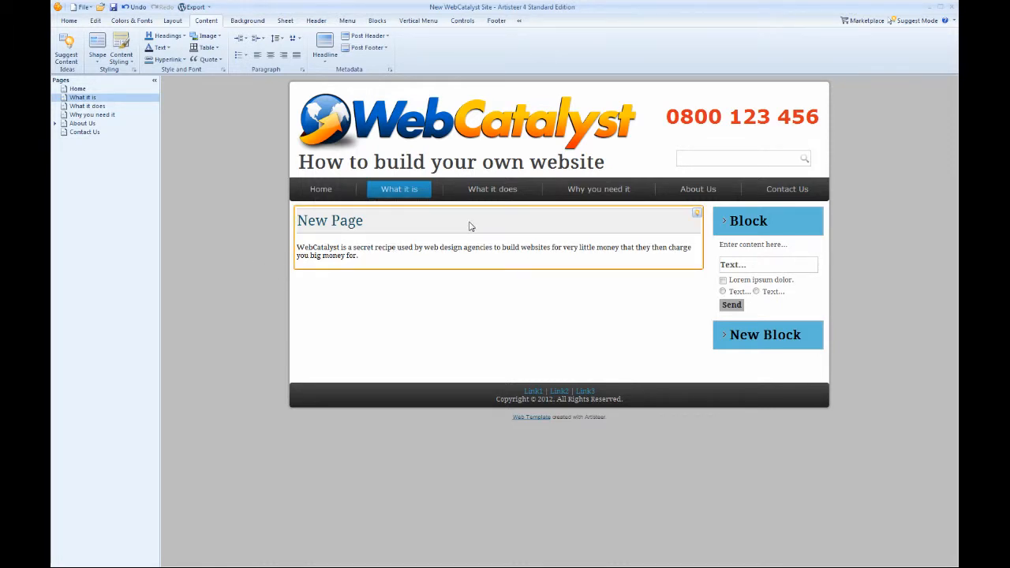
- Clear the grey background fill of the post header behind the New Page headline
click(326, 60)
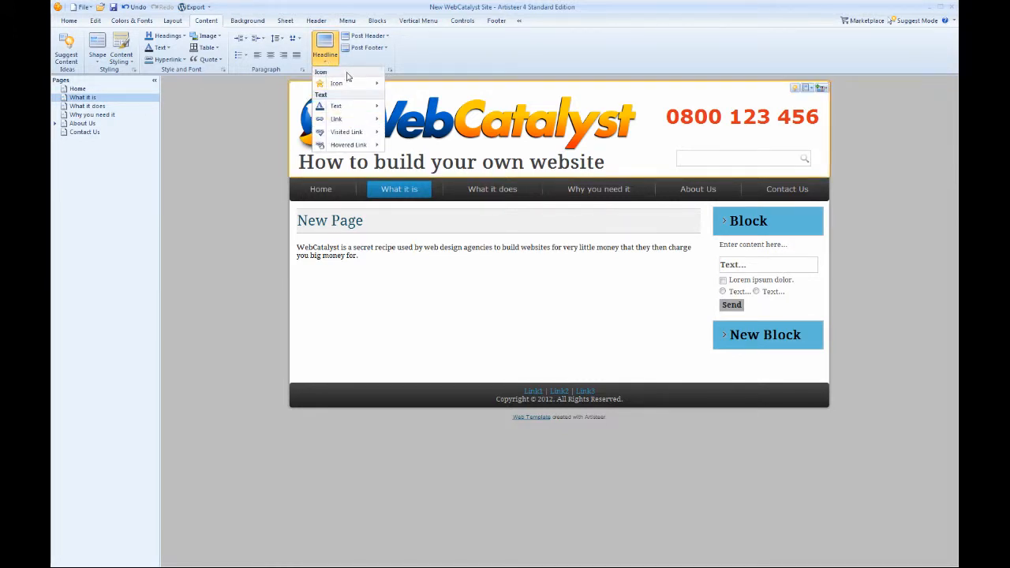
click(363, 37)
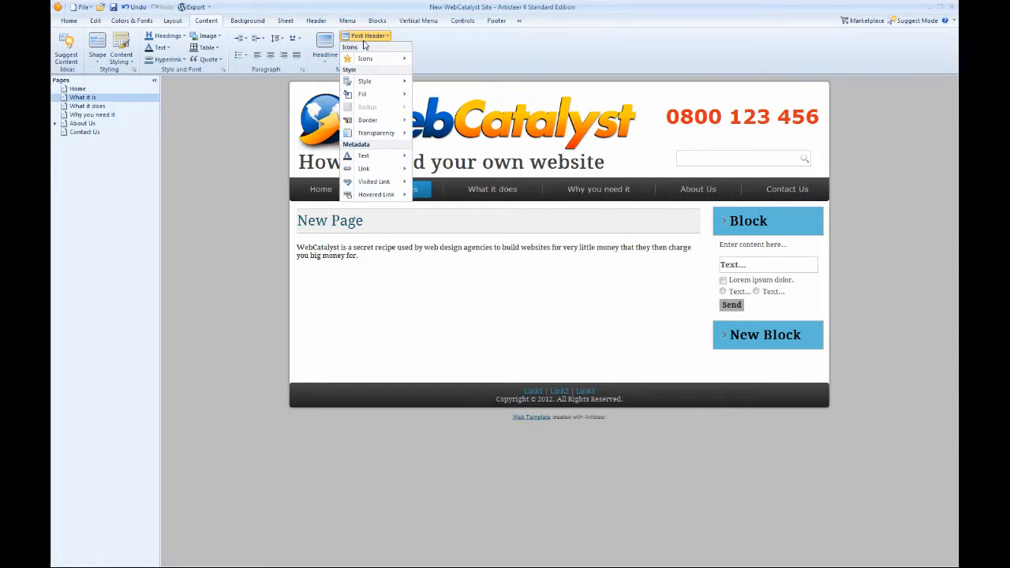
mouse_move(374, 98)
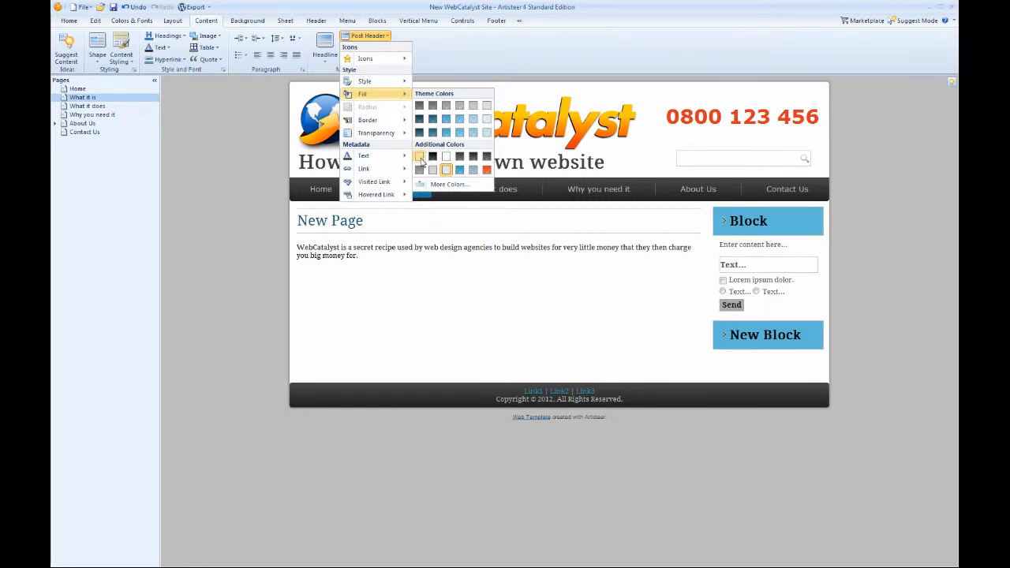
click(420, 157)
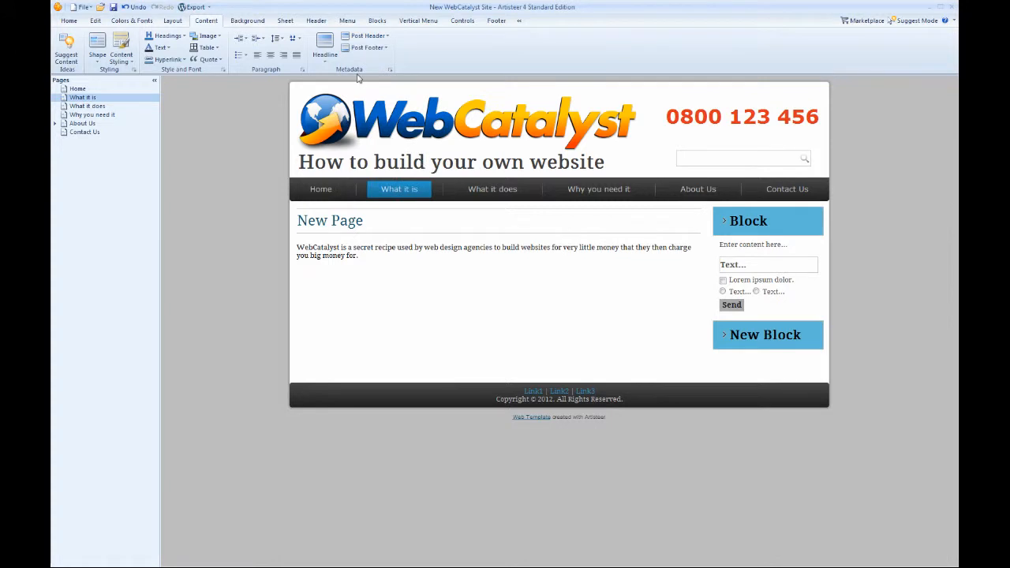
- Set the post header's border width to No Border
click(365, 36)
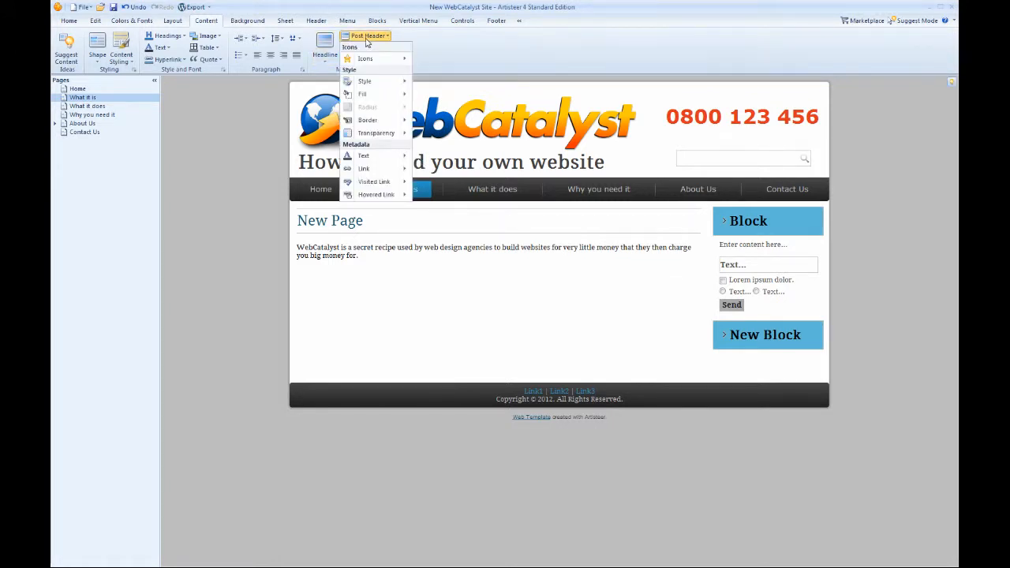
mouse_move(363, 125)
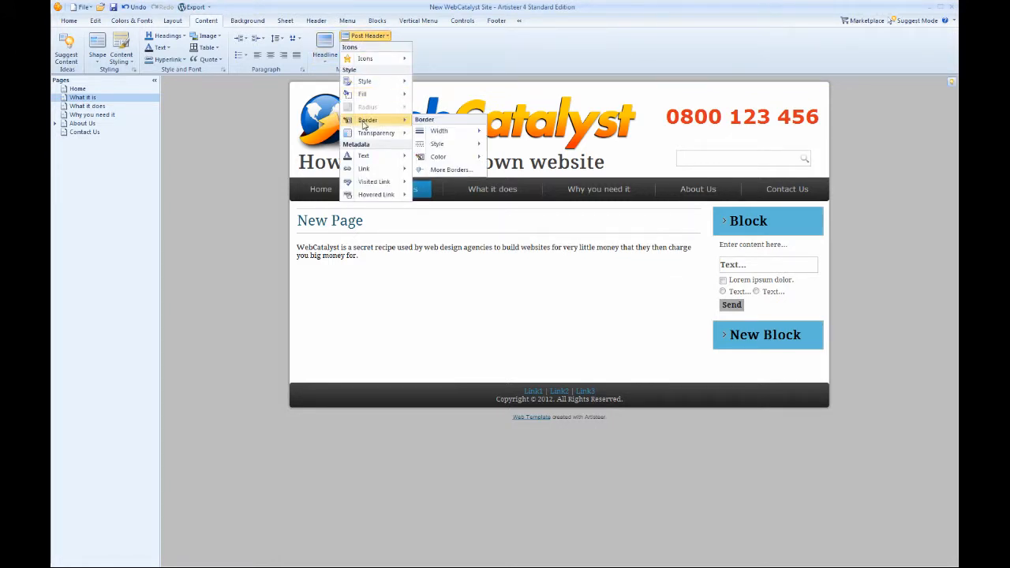
mouse_move(454, 150)
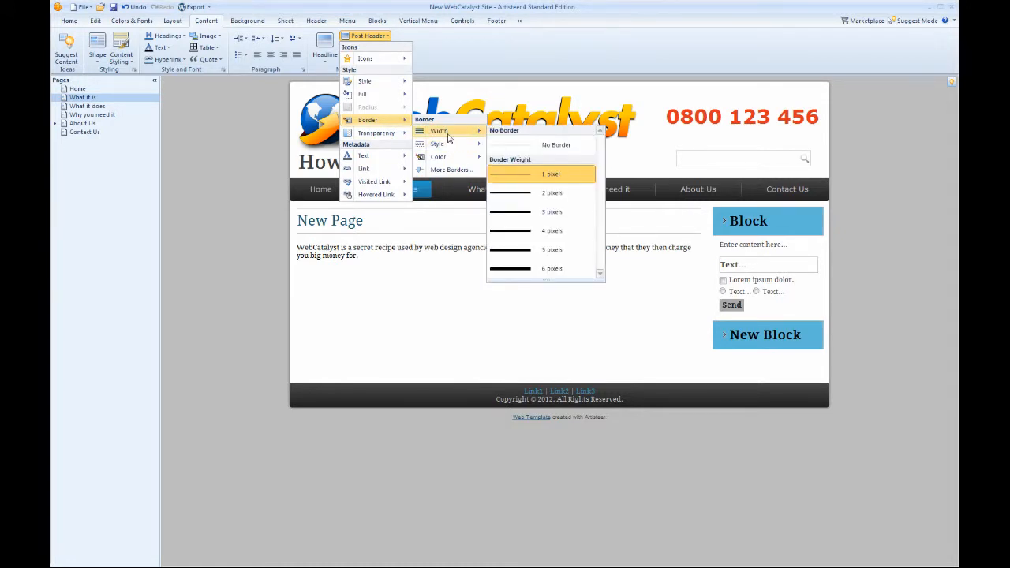
click(519, 145)
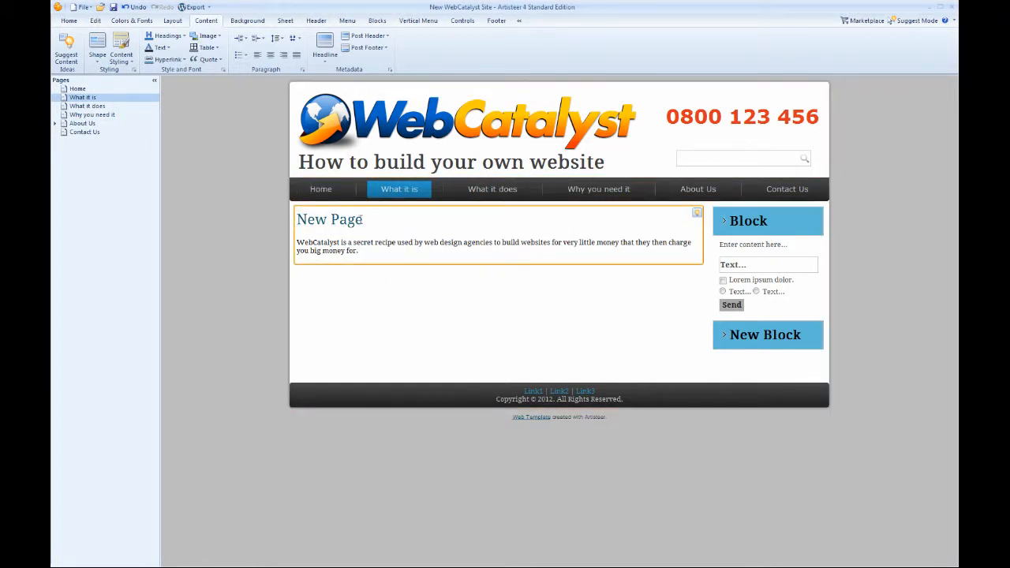
- Change the headline text's font family to Verdana
click(325, 54)
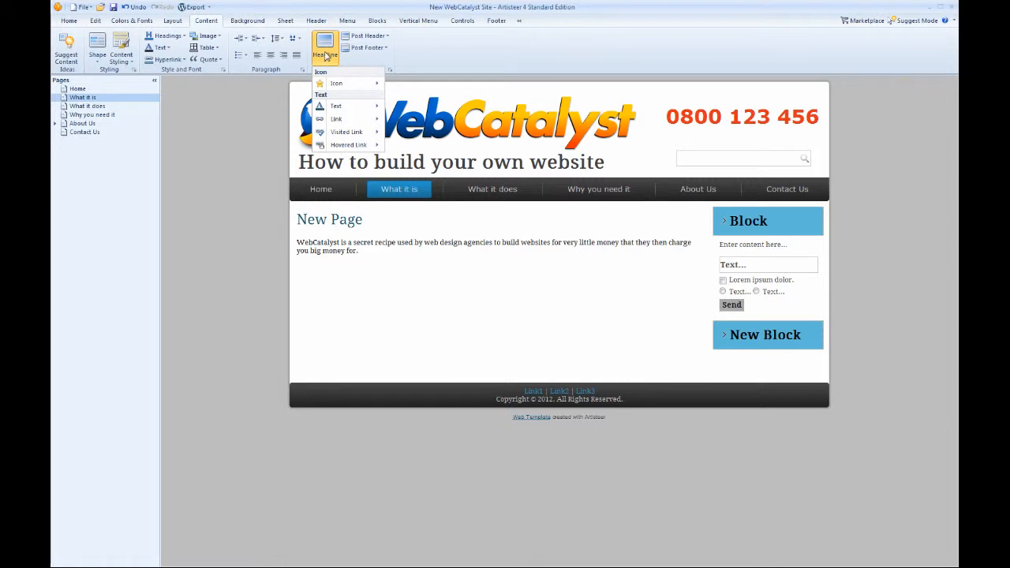
mouse_move(342, 109)
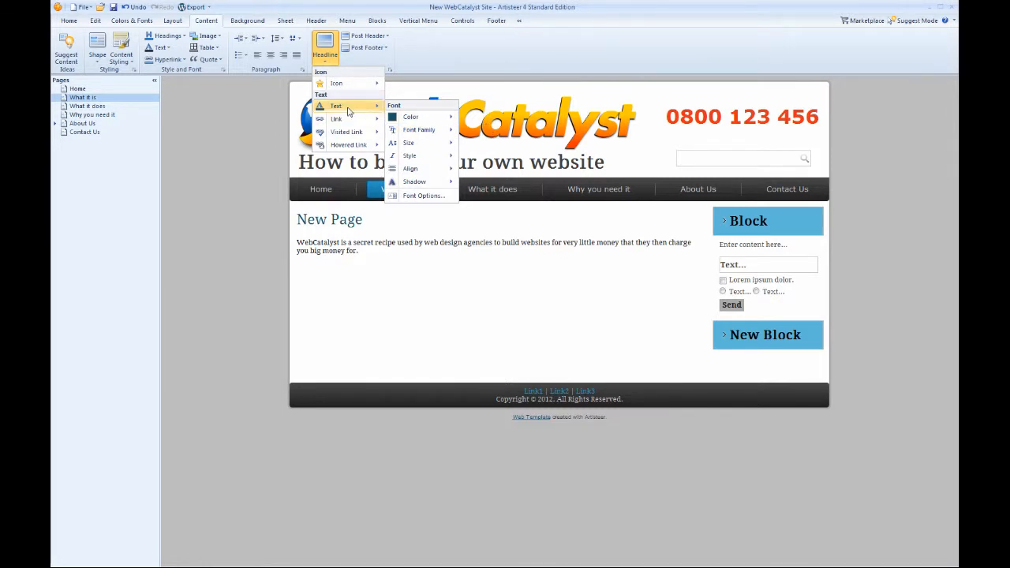
mouse_move(415, 131)
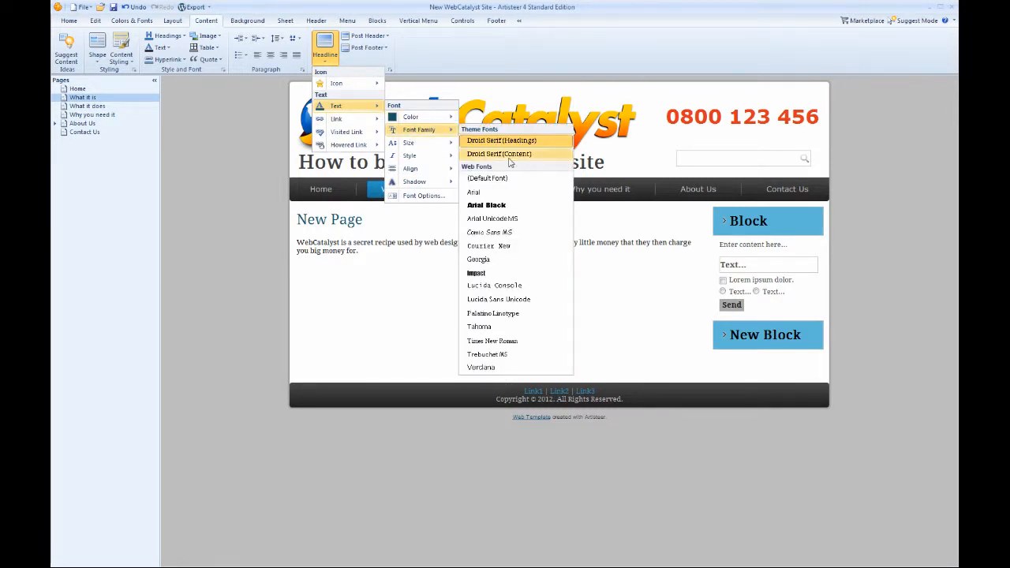
click(483, 367)
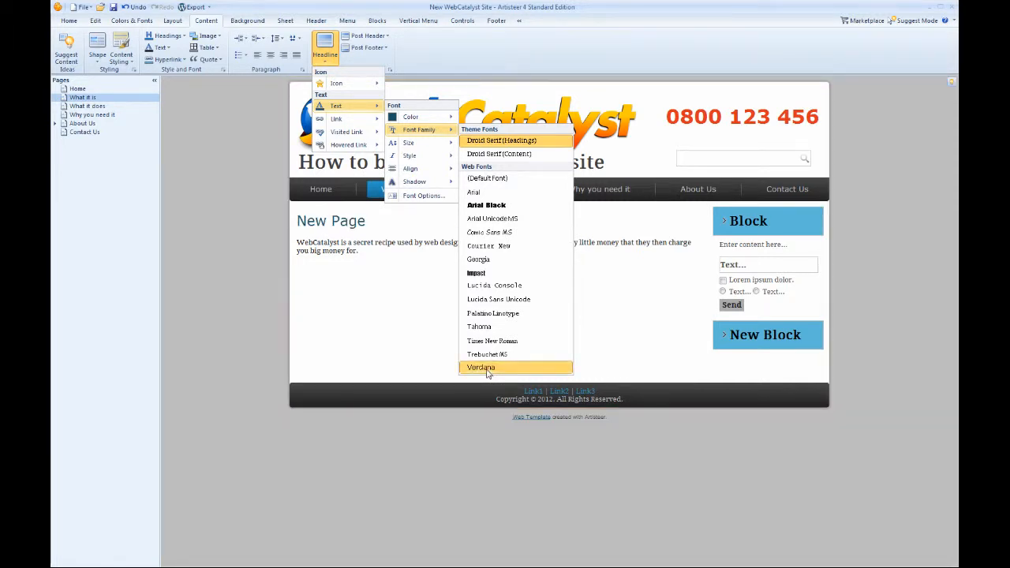
- Replace the New Page headline text with "What it is"
click(362, 218)
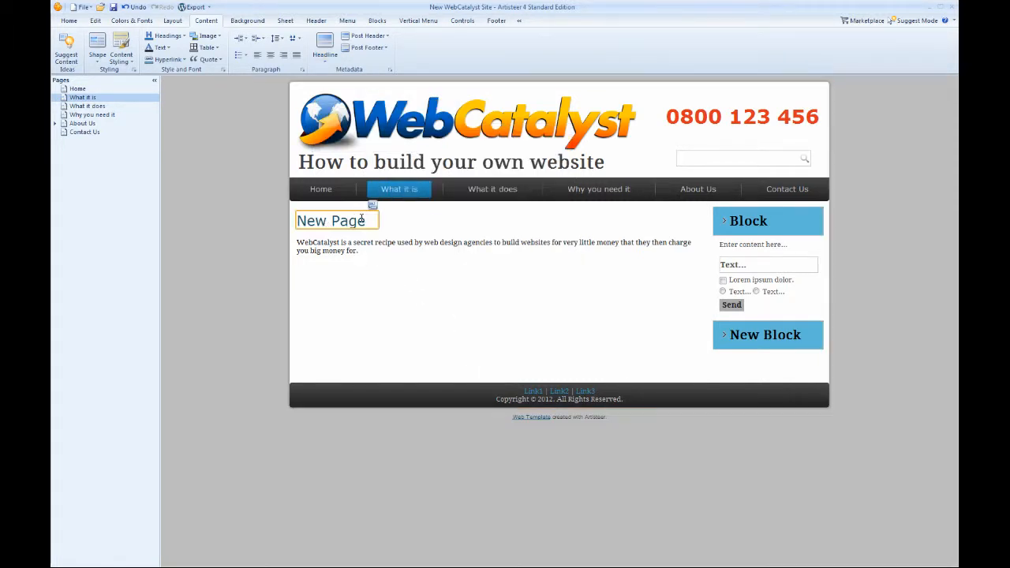
click(320, 221)
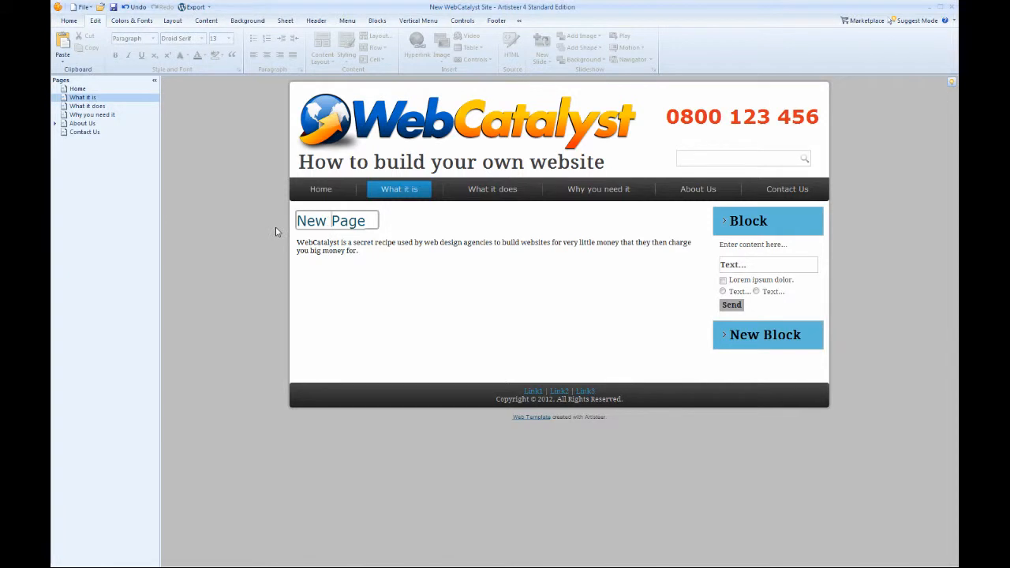
key(ctrl+a)
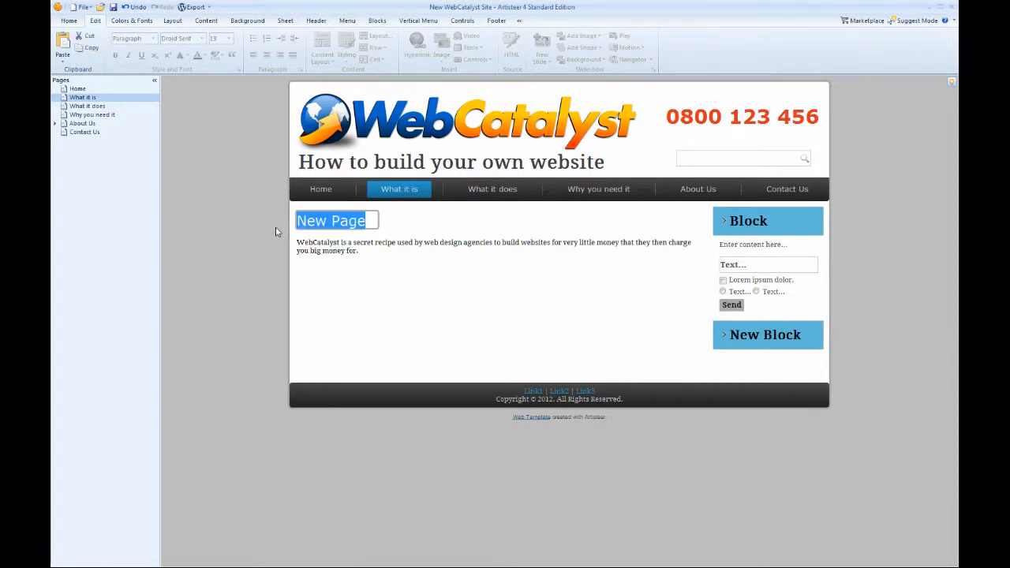
text(What )
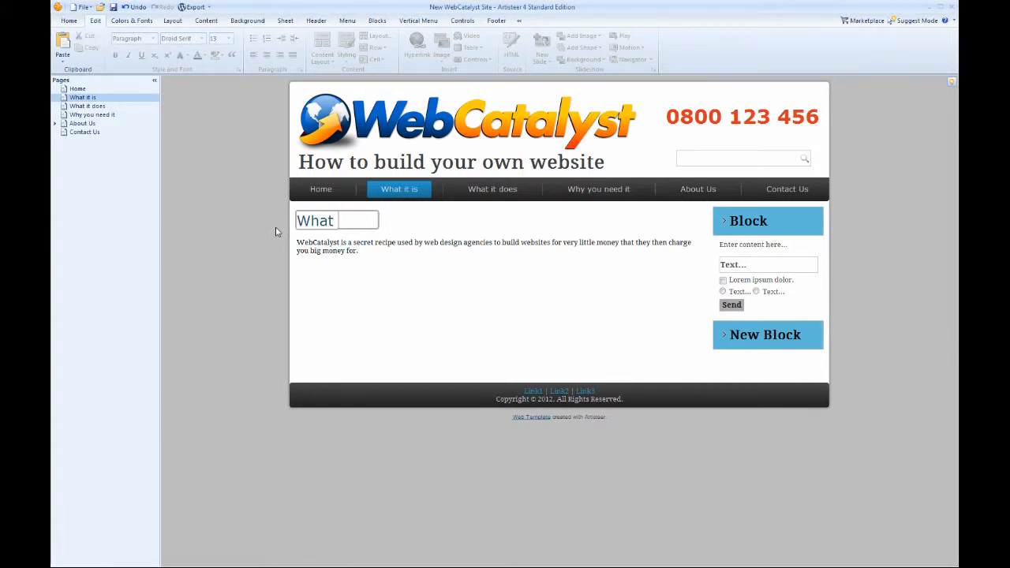
text(is it)
key(BackSpace)
key(BackSpace)
key(BackSpace)
key(BackSpace)
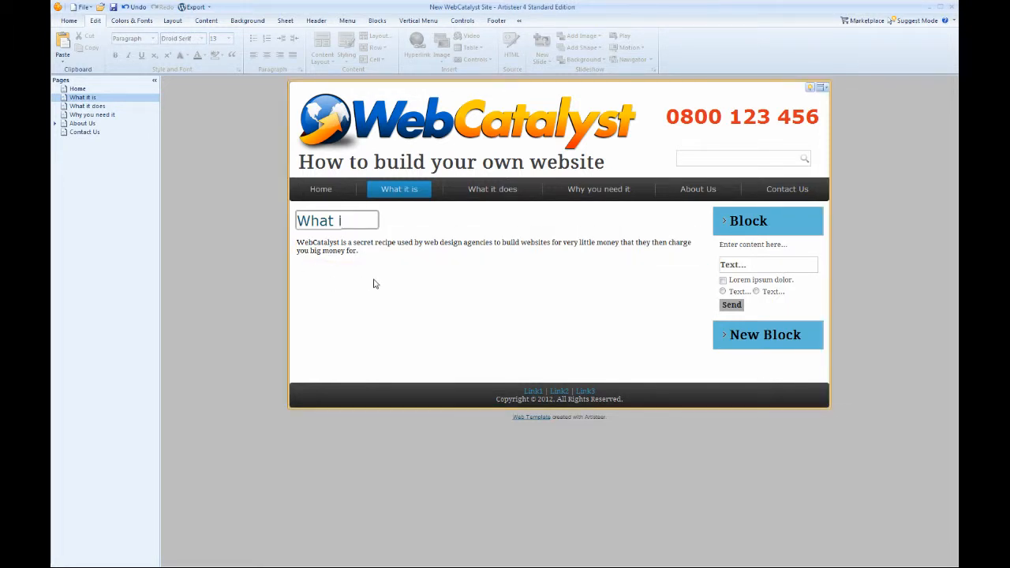
text(t is)
click(241, 248)
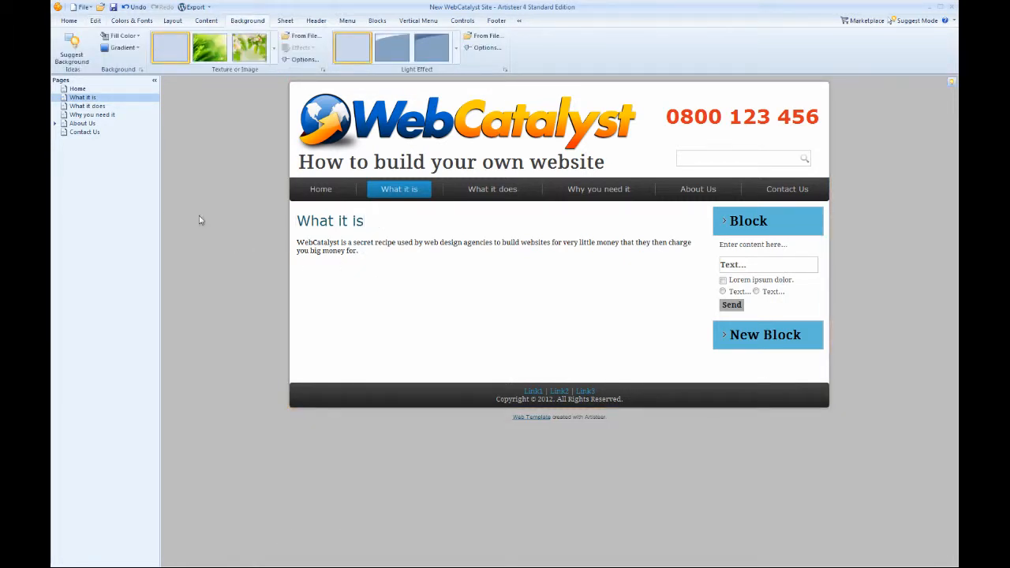
- Set the font style of the "What it is" headline to Bold
click(343, 219)
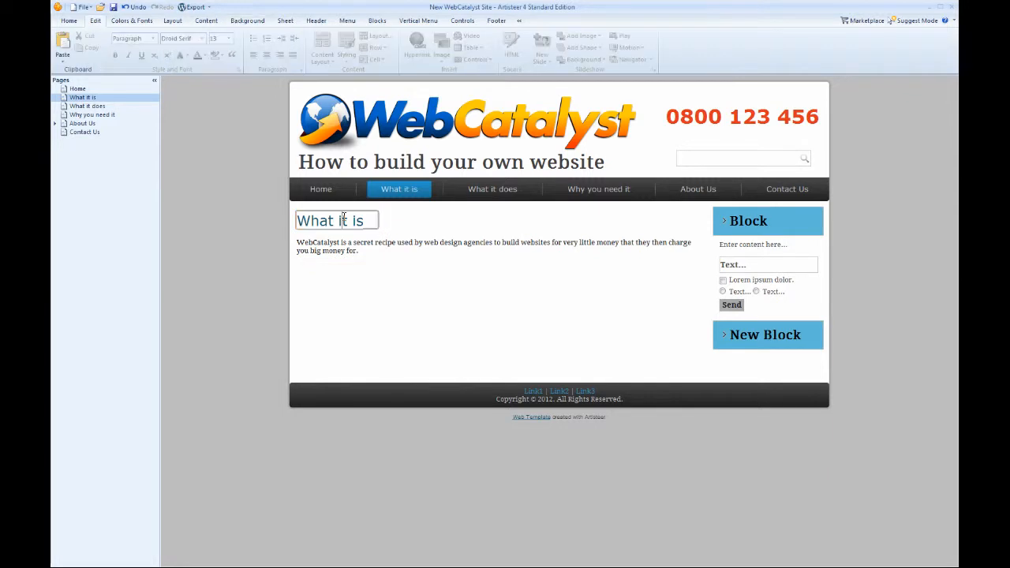
click(203, 22)
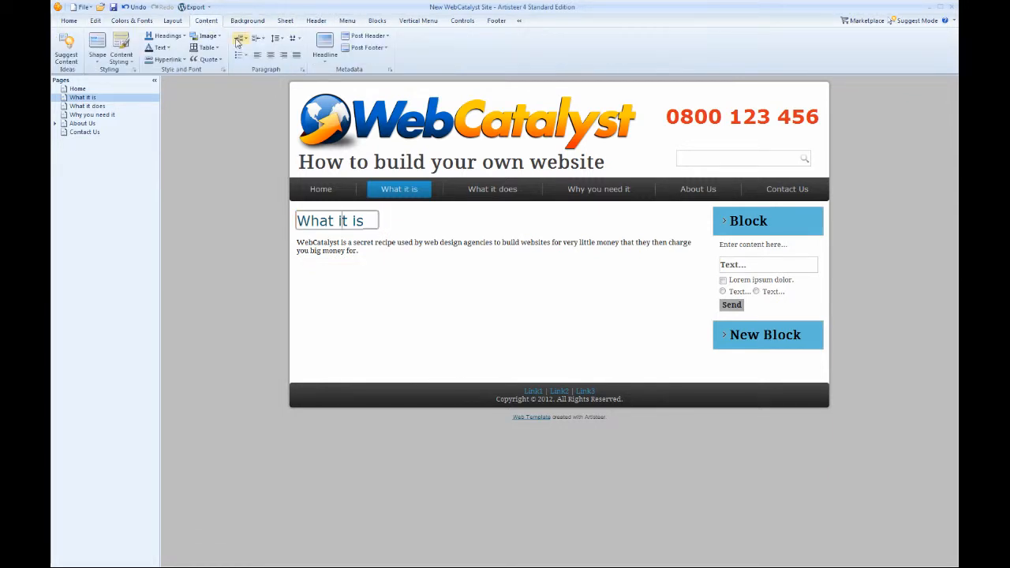
click(324, 45)
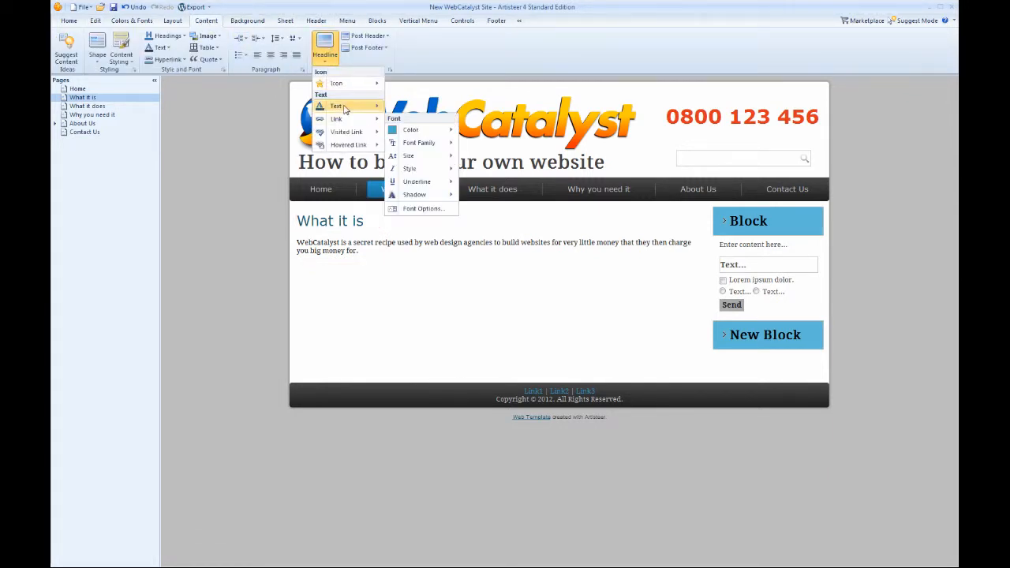
mouse_move(425, 157)
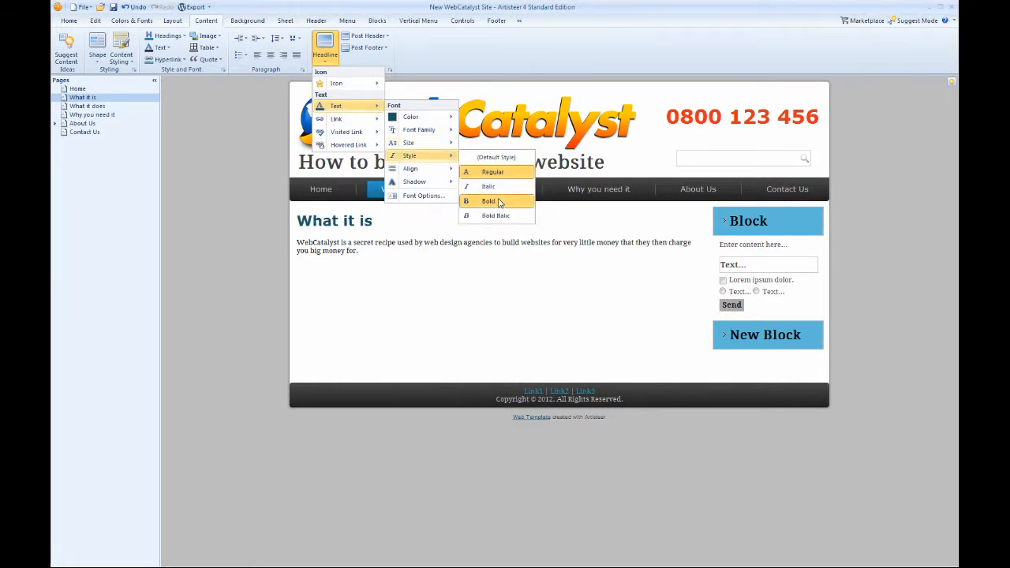
click(499, 202)
- Set the headline text's font size to 26 and check it on the What it does and What it is pages
click(325, 43)
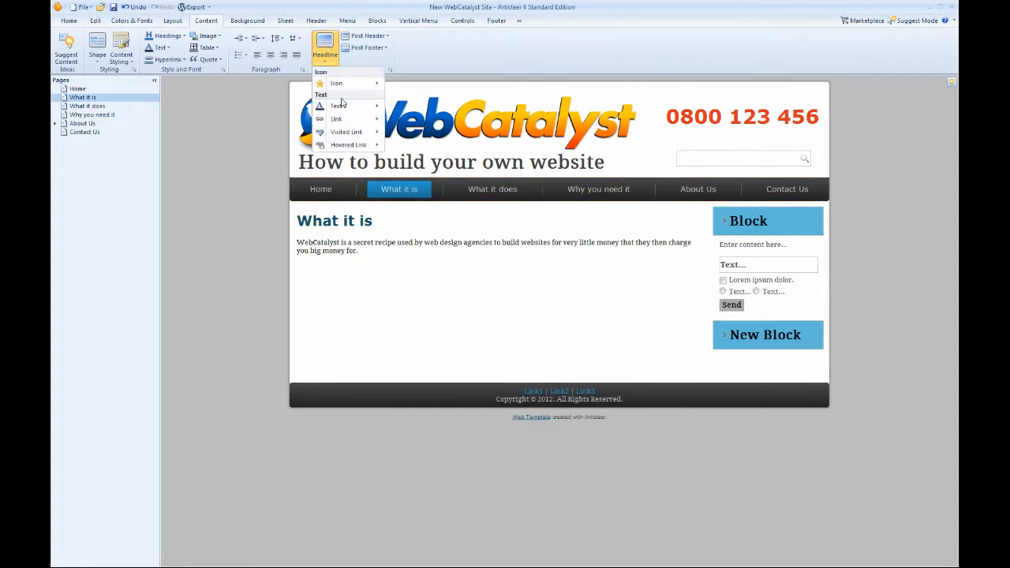
mouse_move(433, 151)
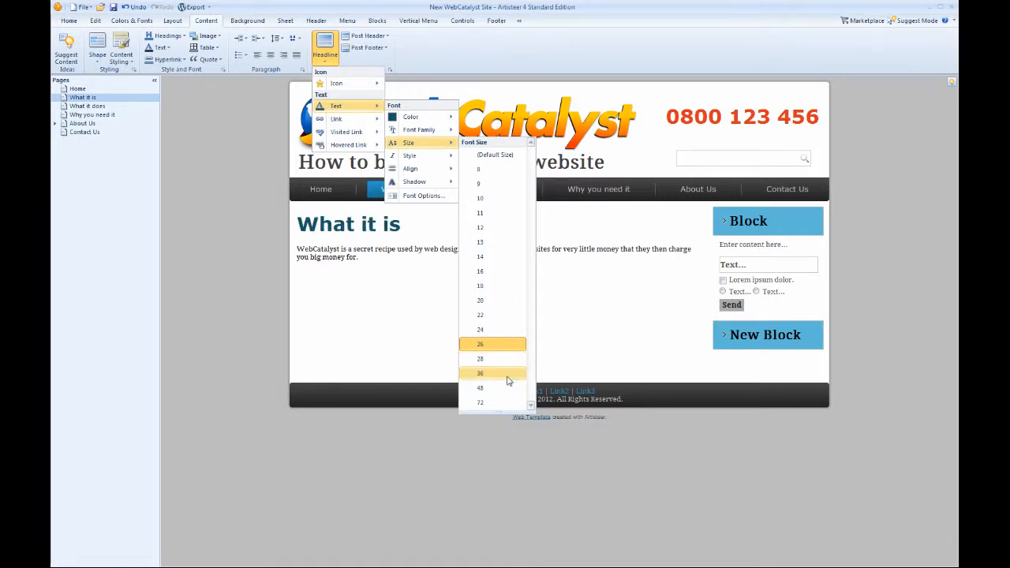
click(508, 385)
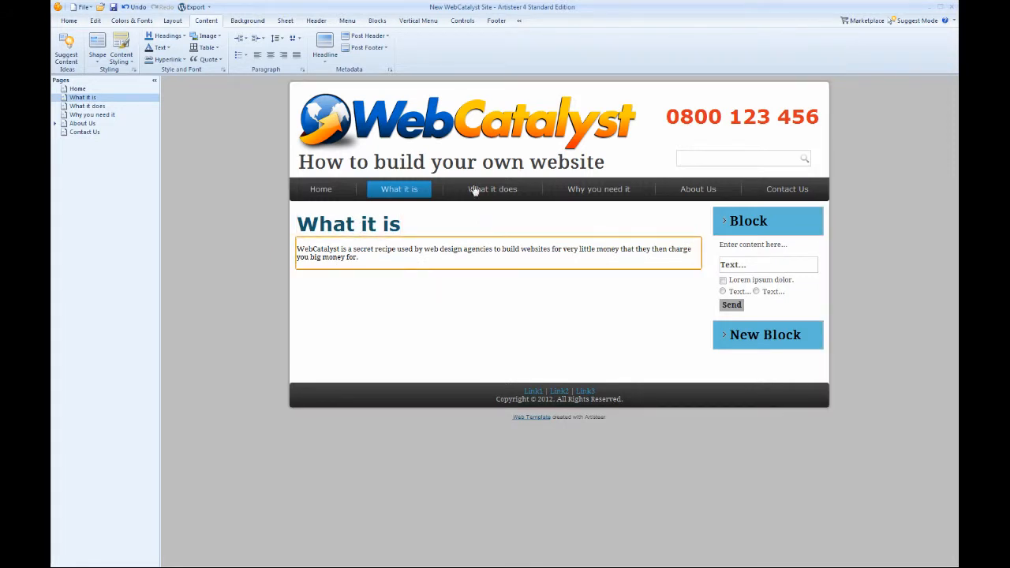
click(500, 187)
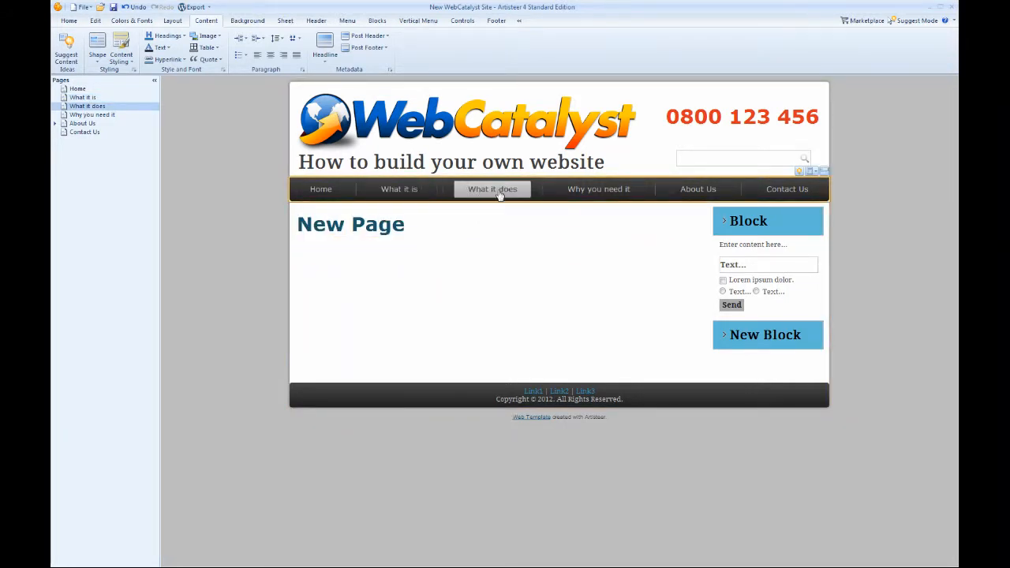
click(400, 190)
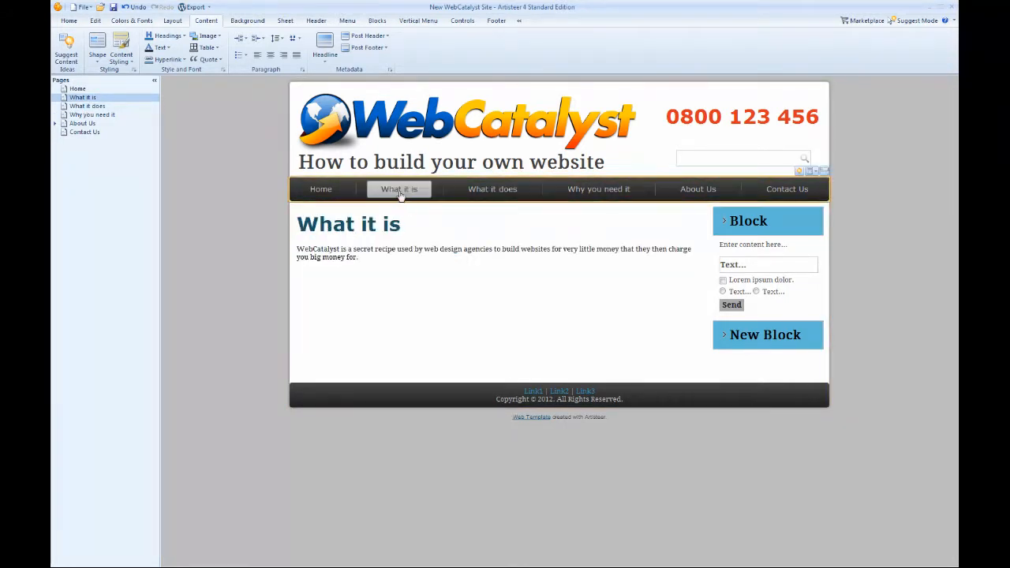
- On the What it does page, replace the New Page headline with "What it does"
click(505, 192)
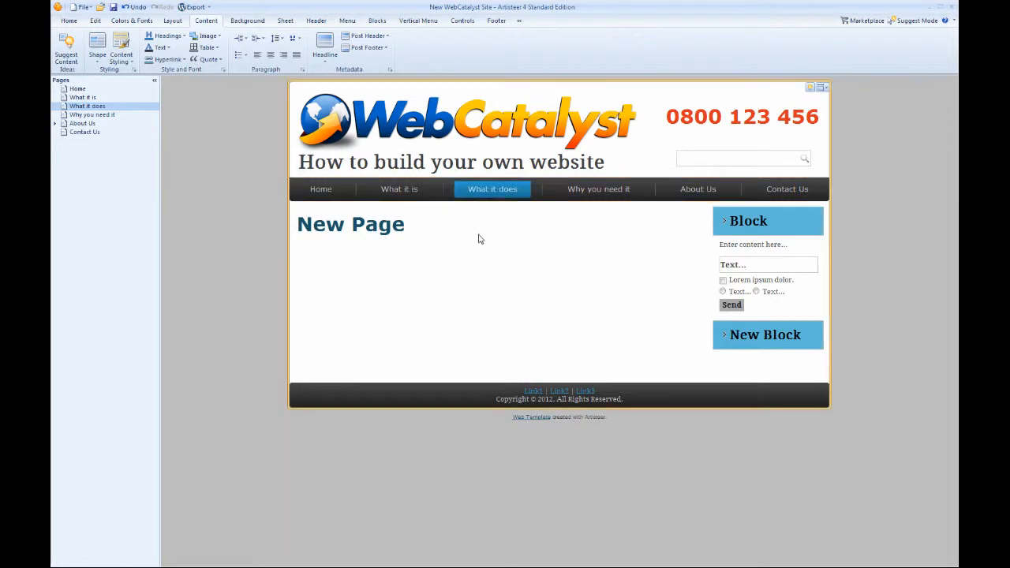
click(441, 246)
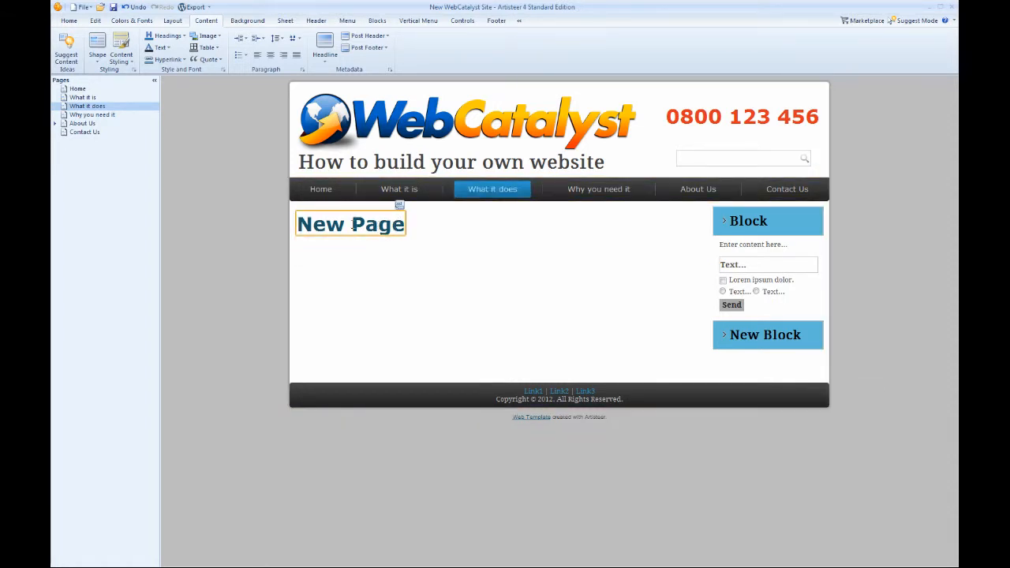
click(404, 225)
key(ctrl+a)
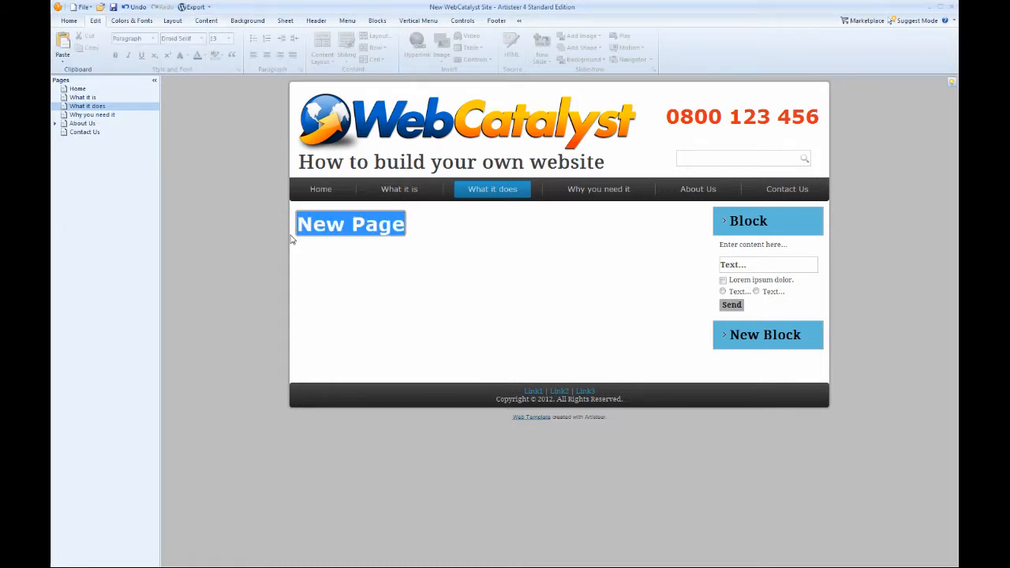
text(Wh)
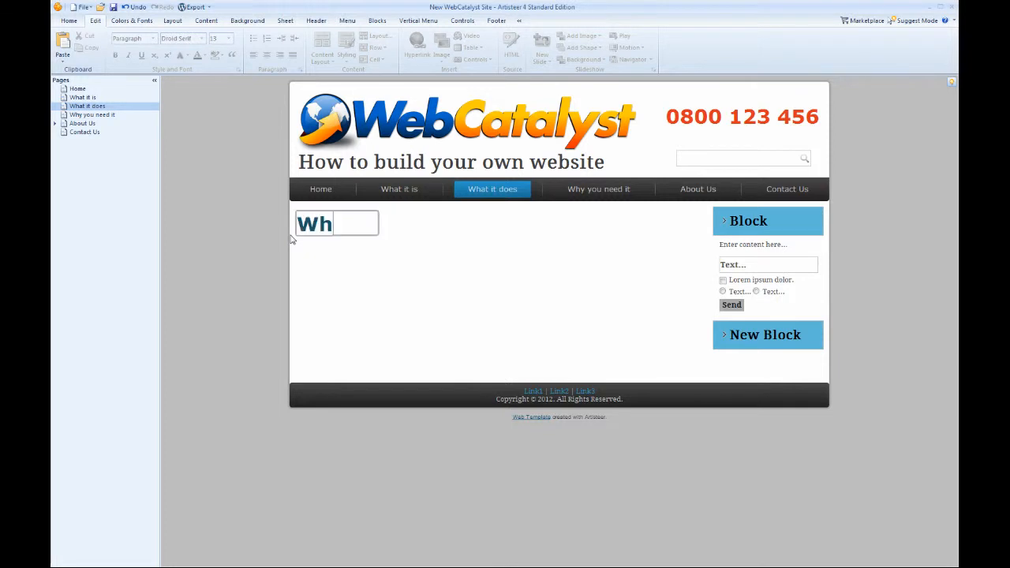
text(at it does)
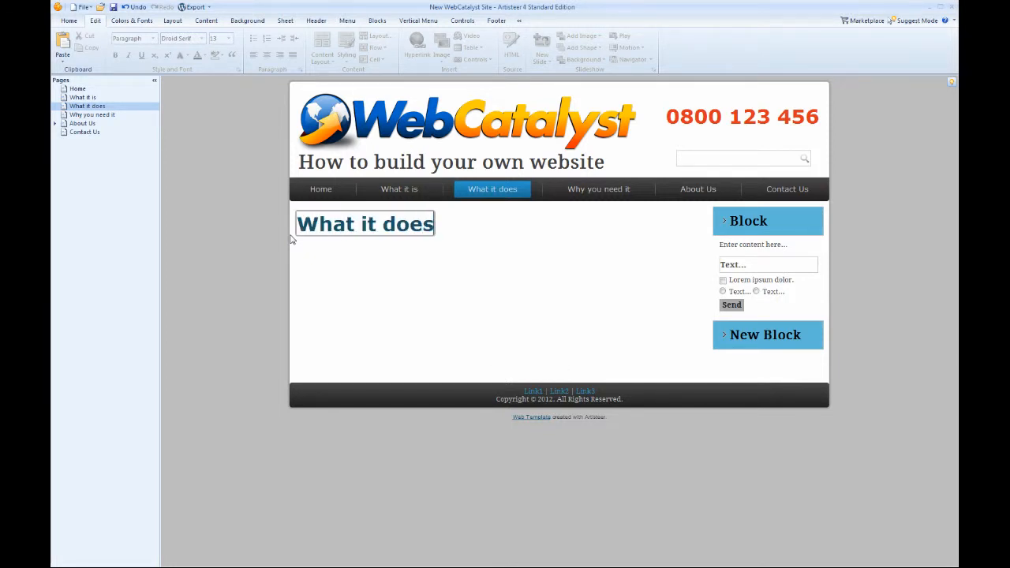
click(356, 286)
- On the What it is page, add the lines "Heading 1", "Heading 2" and "Heading 3" as separate paragraphs below the body text
click(403, 199)
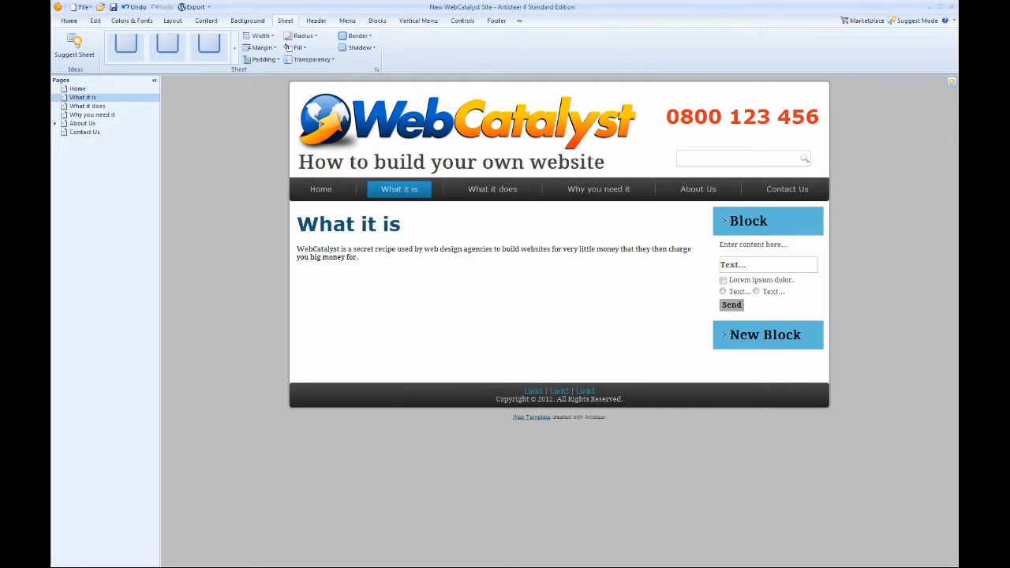
click(366, 258)
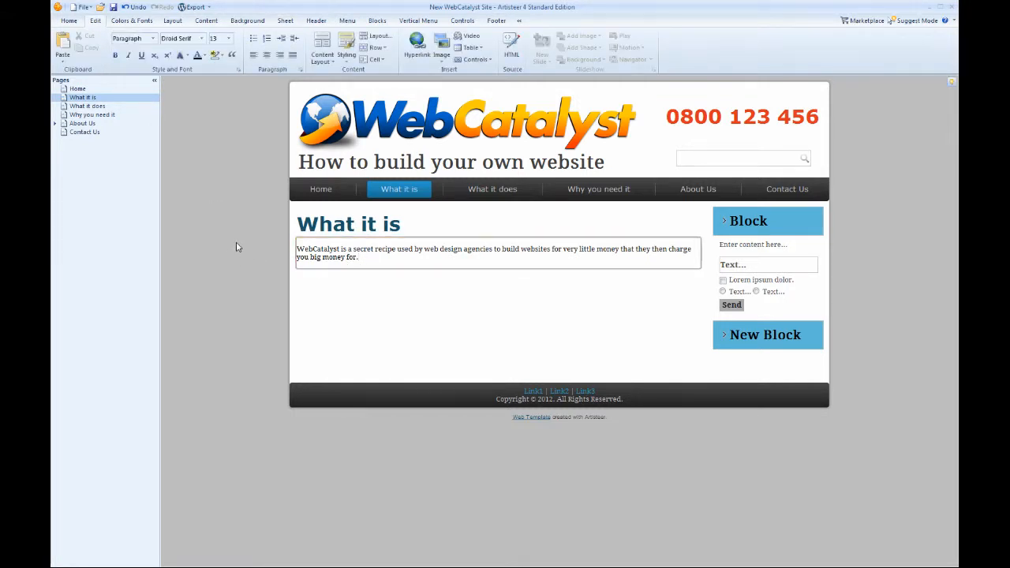
key(Return)
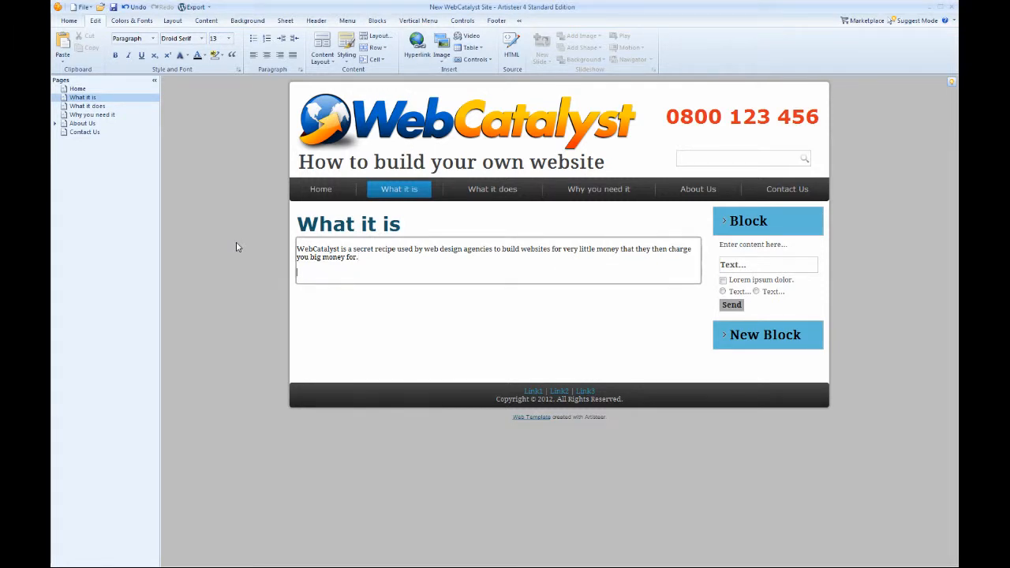
text(Heading 1)
key(Return)
text(Headin)
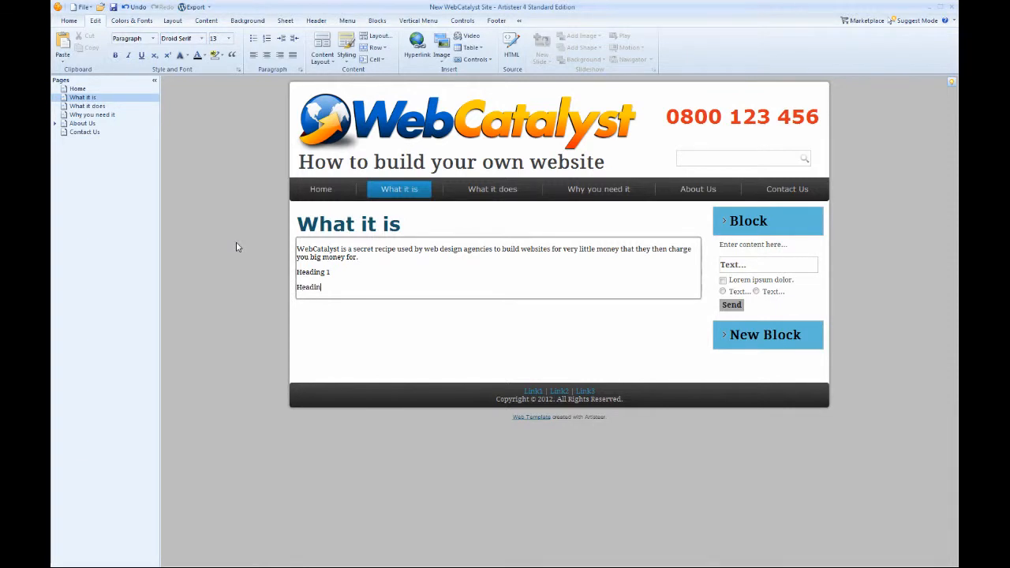
text(g 2)
key(Return)
text(Heading)
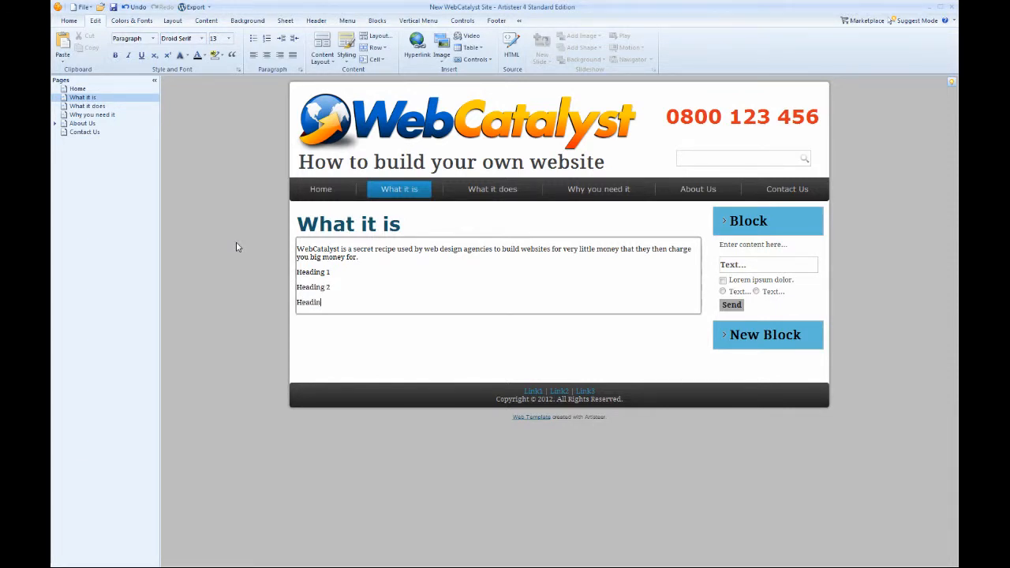
key(Return)
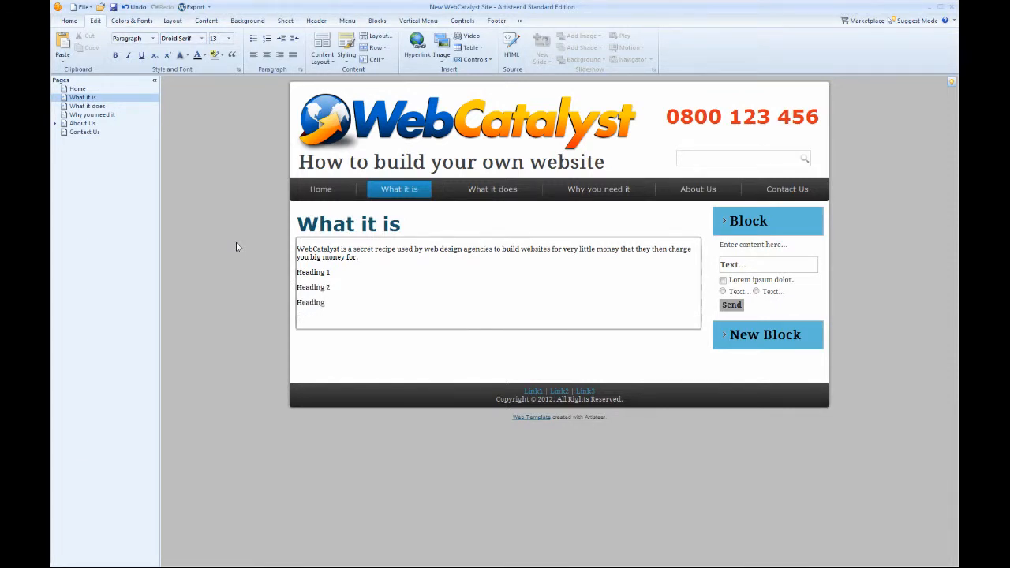
key(BackSpace)
text(3)
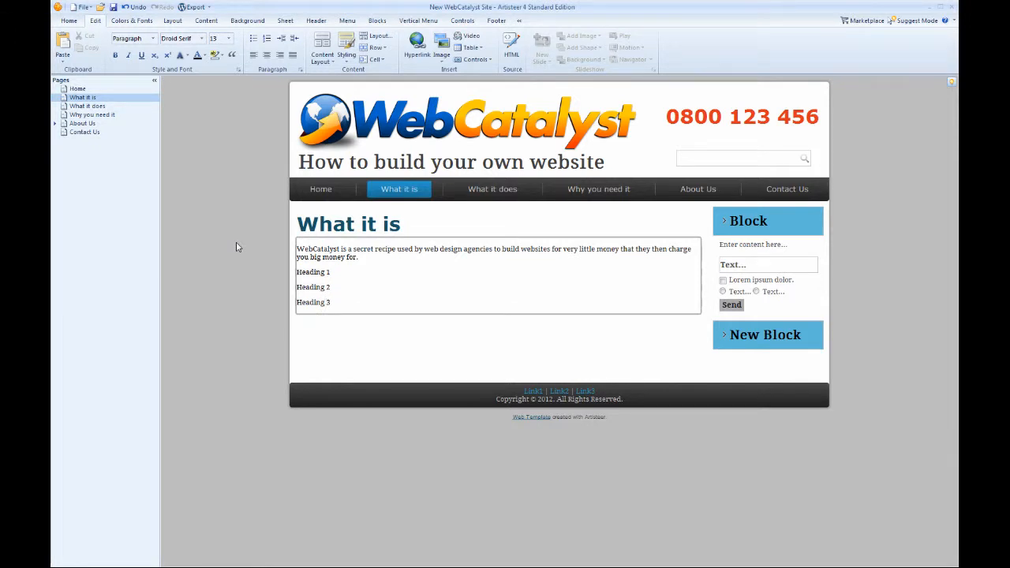
- Add a "Normal text" paragraph below the Heading 3 line
click(206, 21)
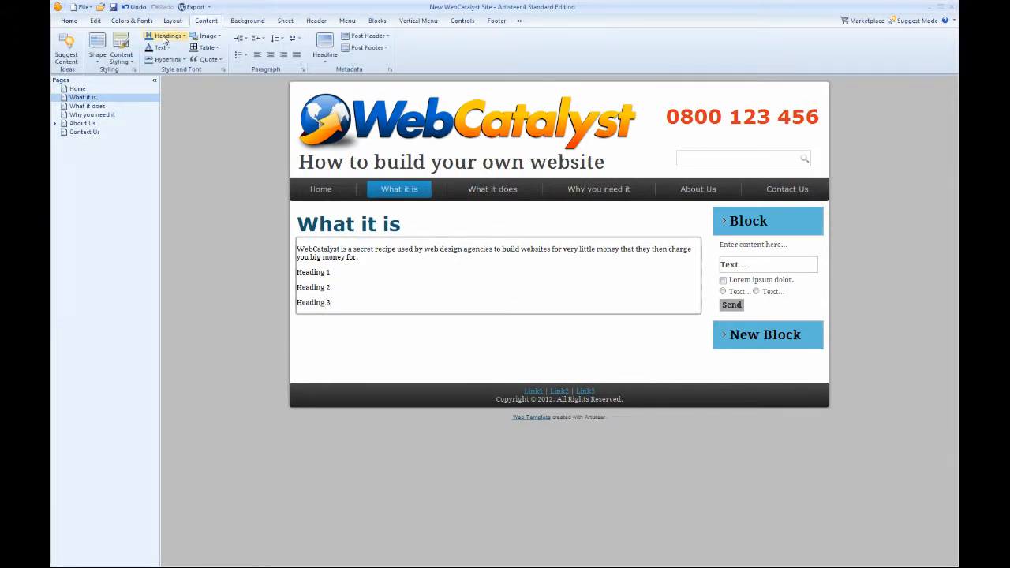
click(361, 304)
key(Return)
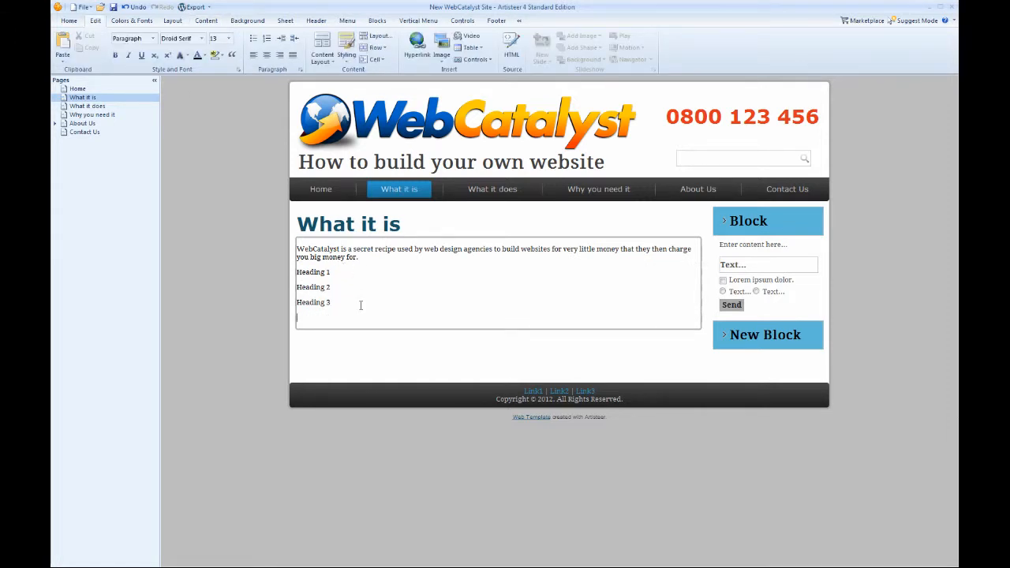
text(Normal text)
key(Return)
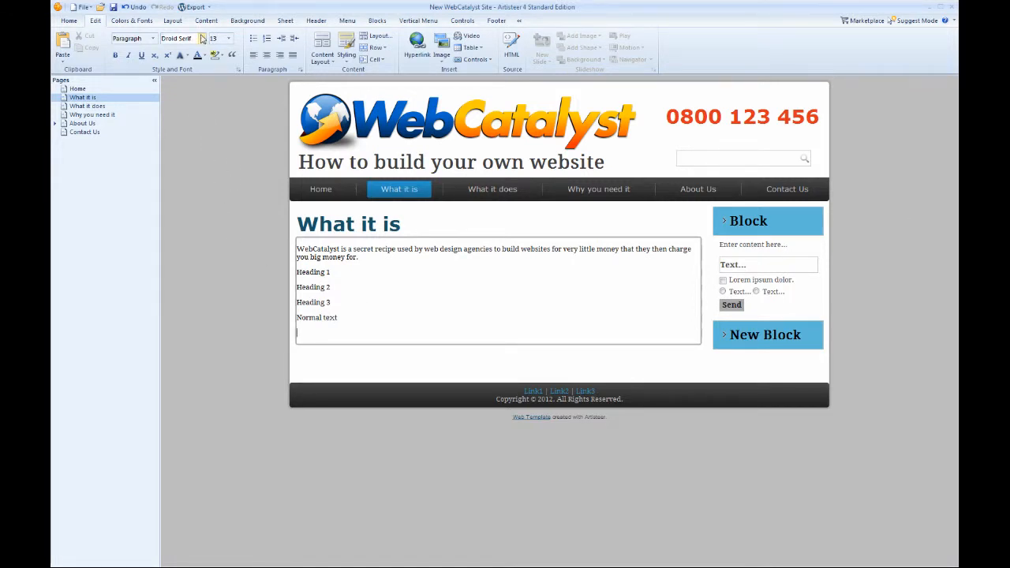
- Add the paragraphs "Links" and "Quotes" below the Normal text line
click(204, 22)
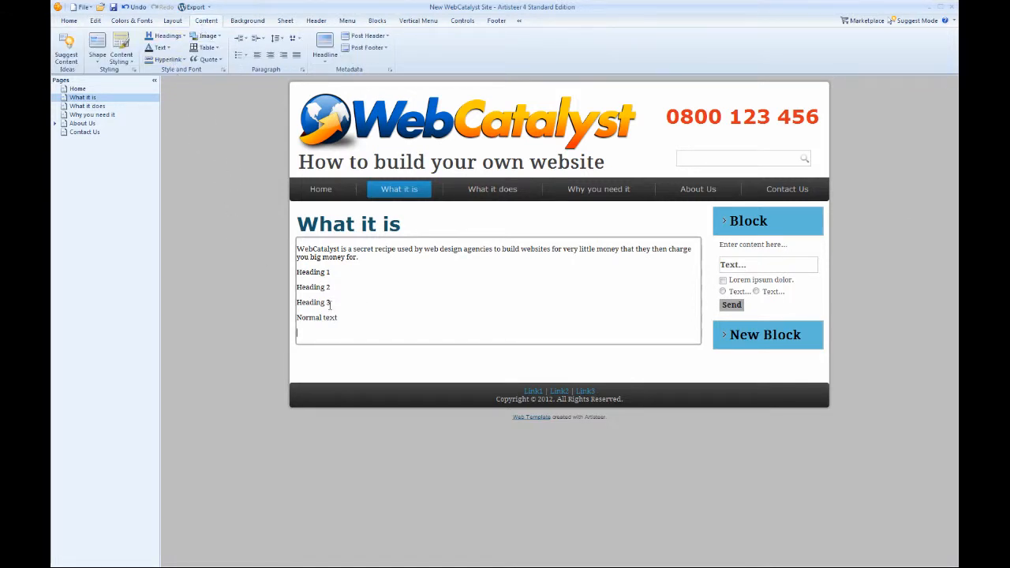
click(344, 337)
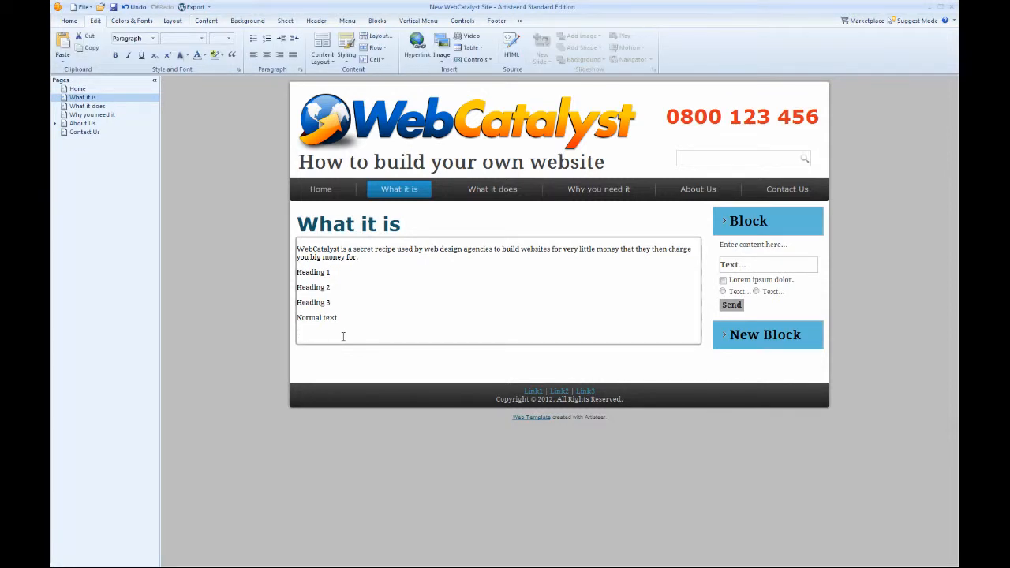
text(Links)
key(Return)
click(215, 21)
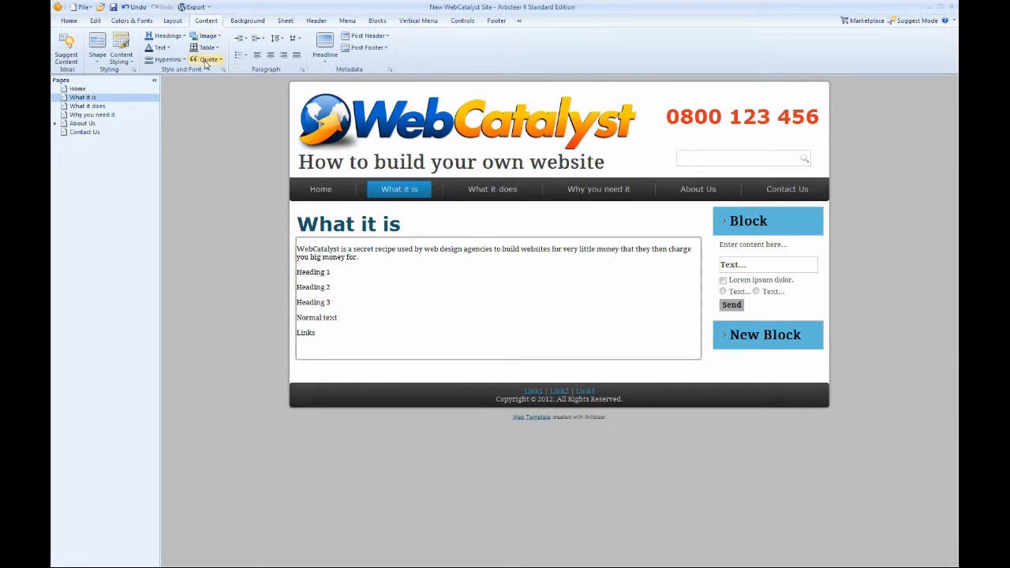
click(313, 351)
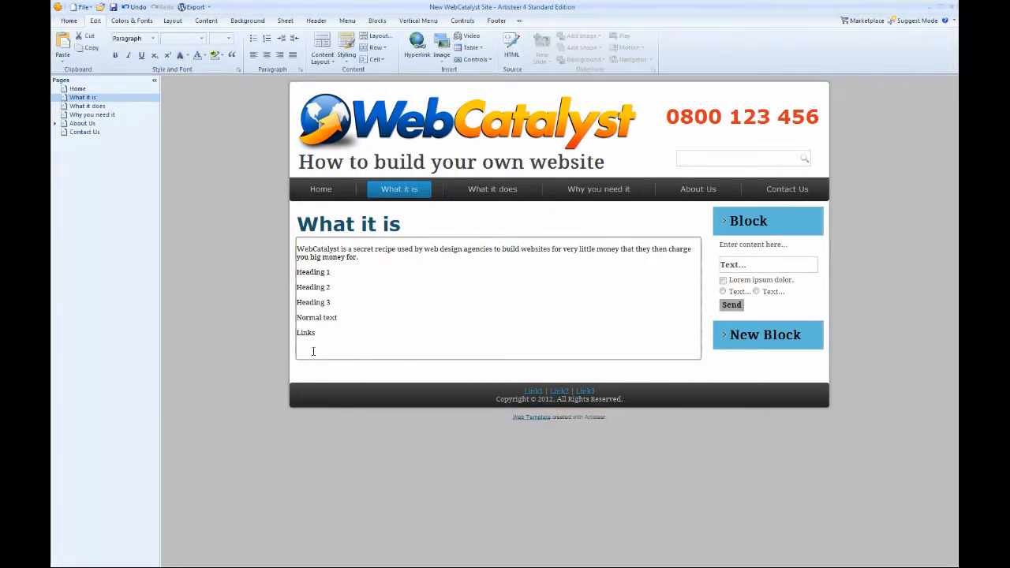
text(uotes)
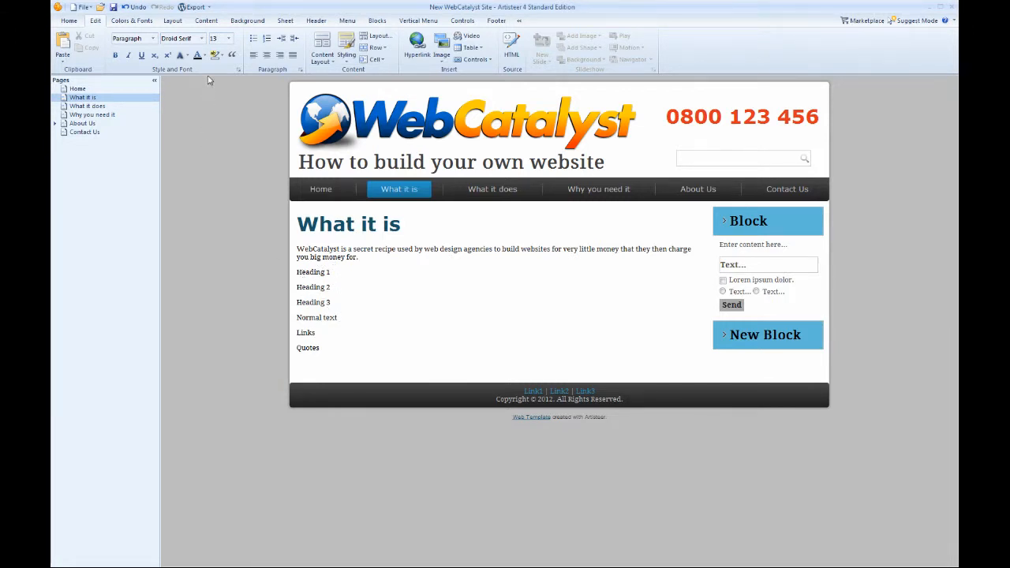
- Apply the Heading 1 style to the "Heading 1" line
drag(335, 271, 262, 273)
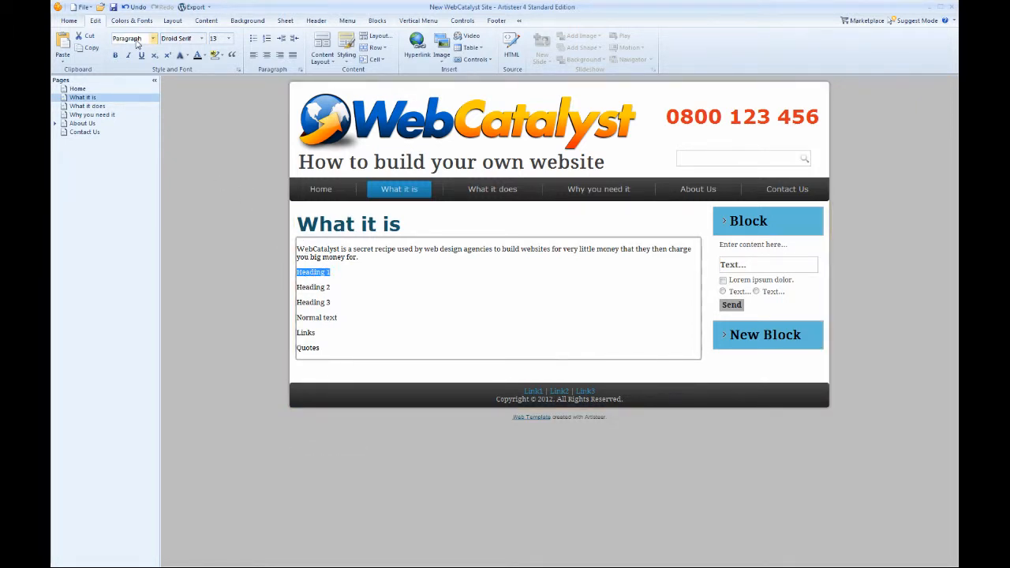
click(153, 38)
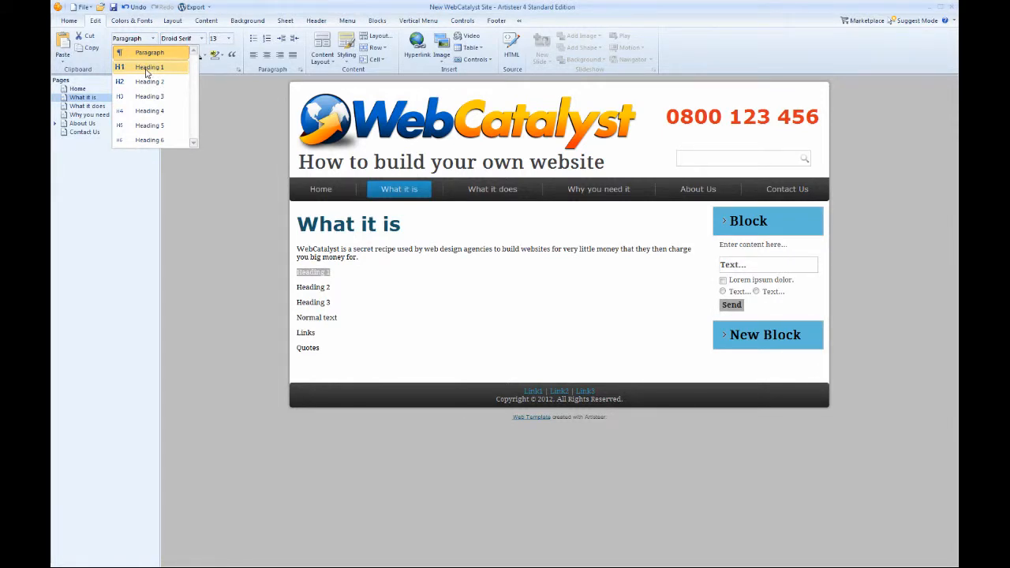
click(148, 68)
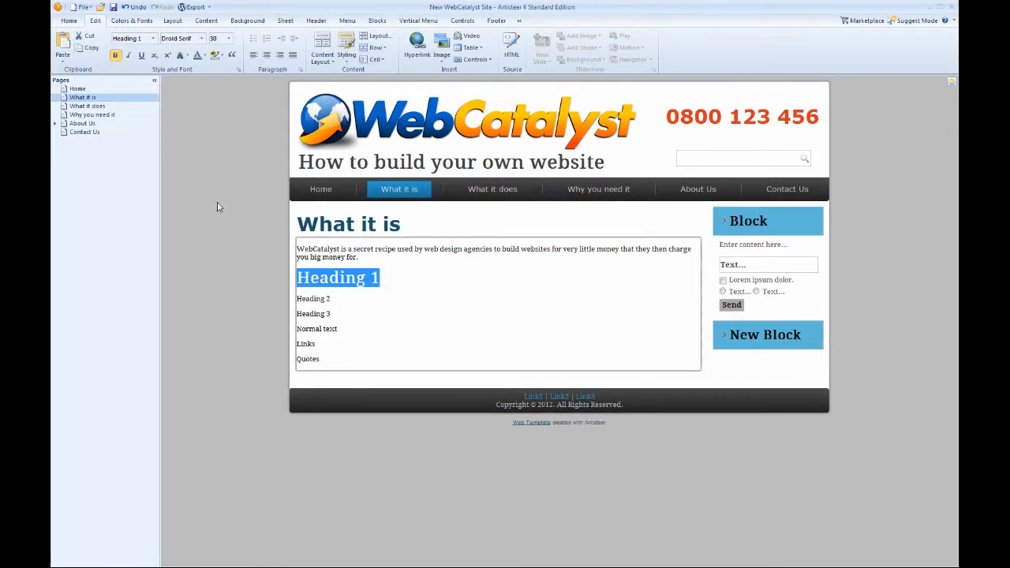
click(397, 277)
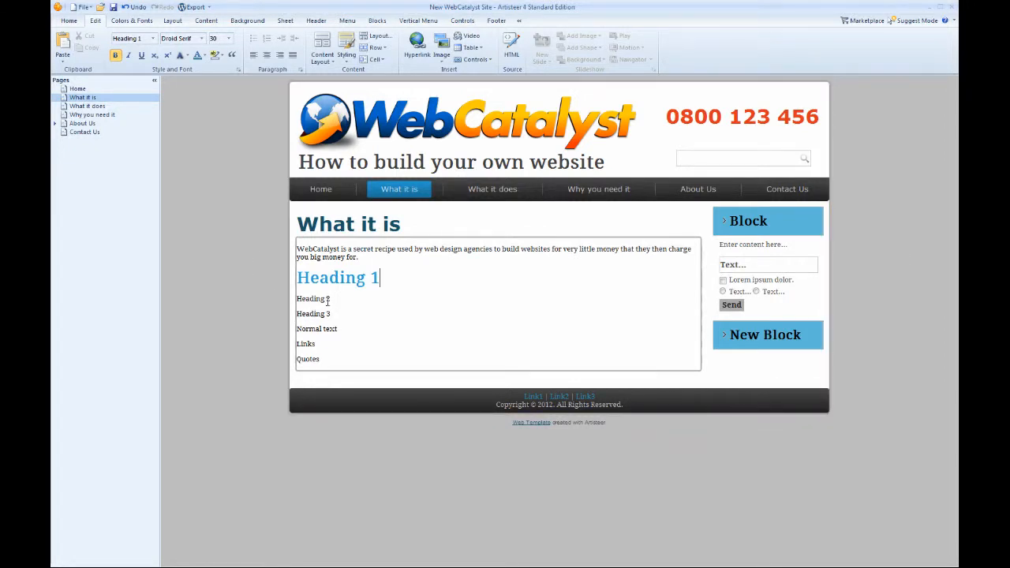
- Apply the Heading 2 style to the "Heading 2" line
drag(331, 298, 294, 298)
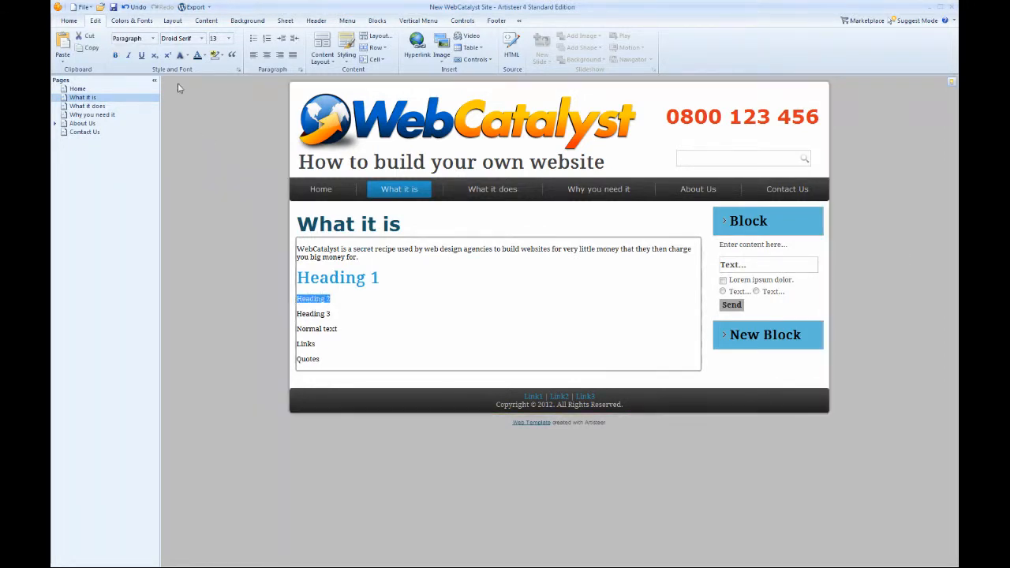
click(154, 37)
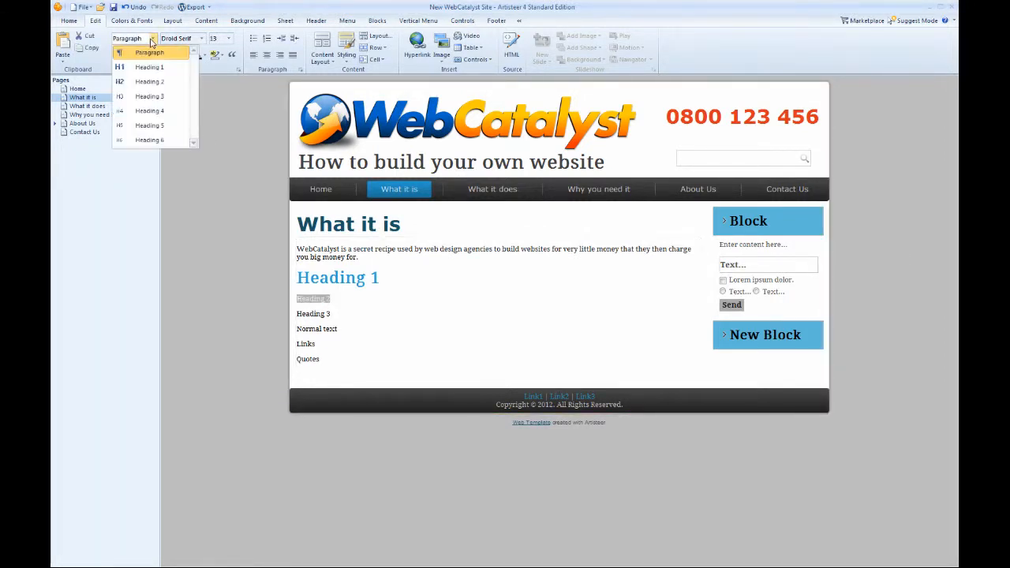
click(151, 82)
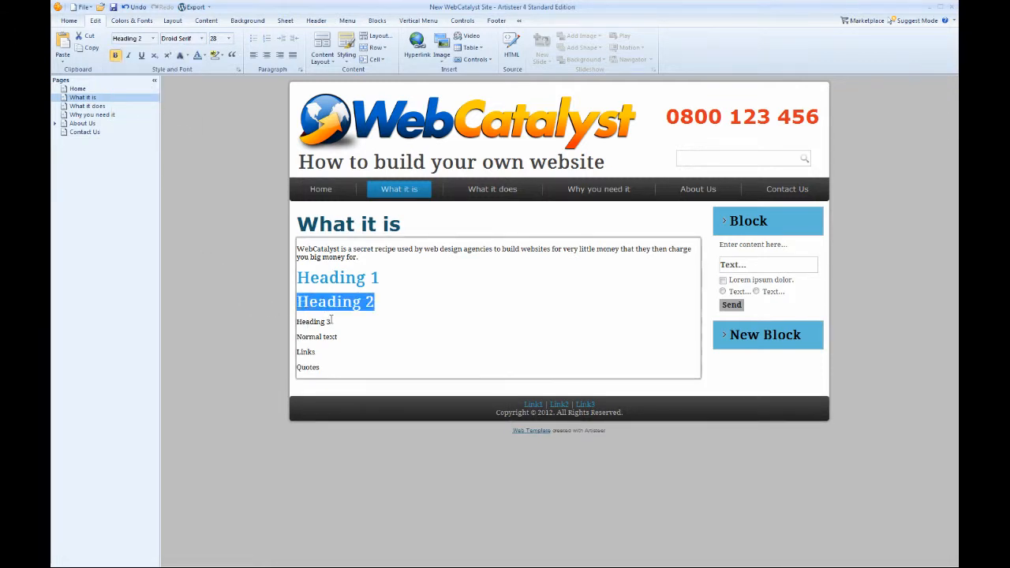
- Apply the Heading 3 style to the "Heading 3" line
drag(331, 322, 295, 322)
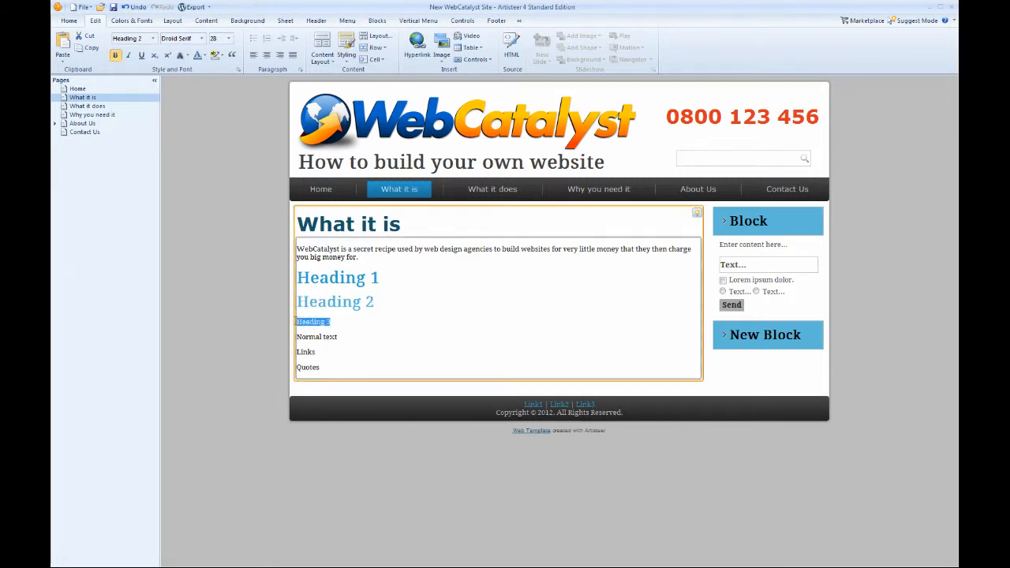
click(154, 38)
click(150, 96)
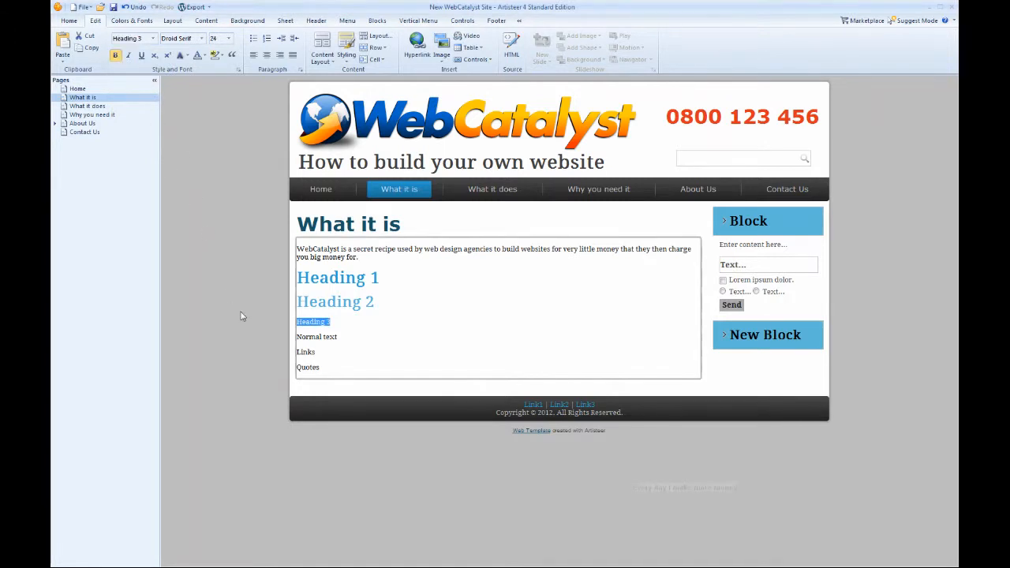
click(342, 342)
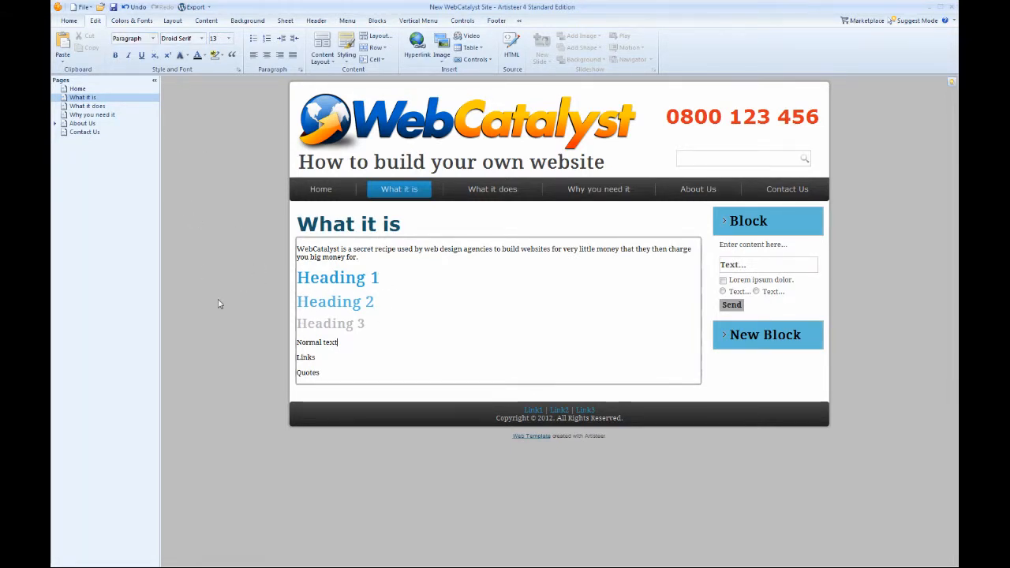
double_click(307, 357)
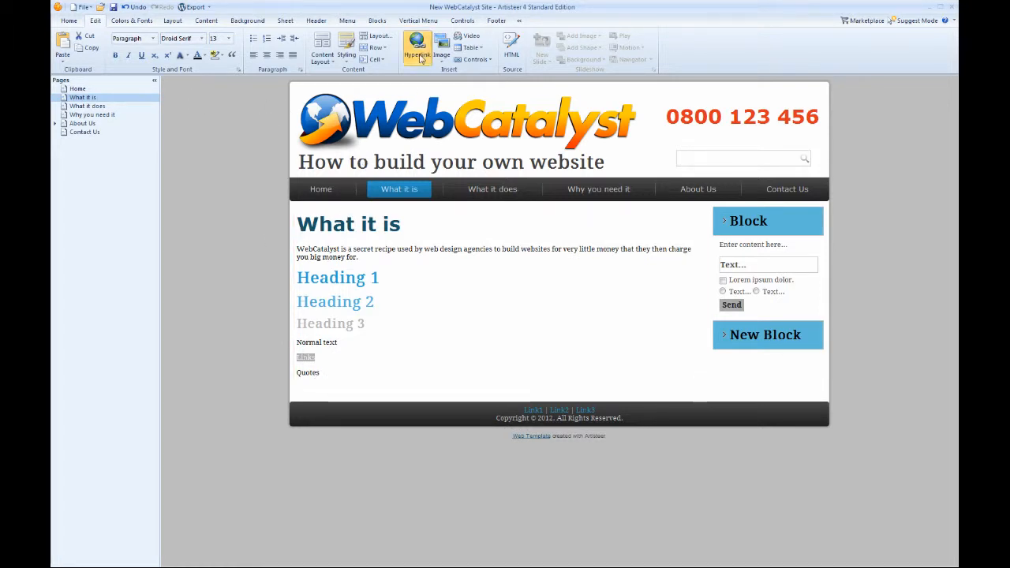
click(417, 43)
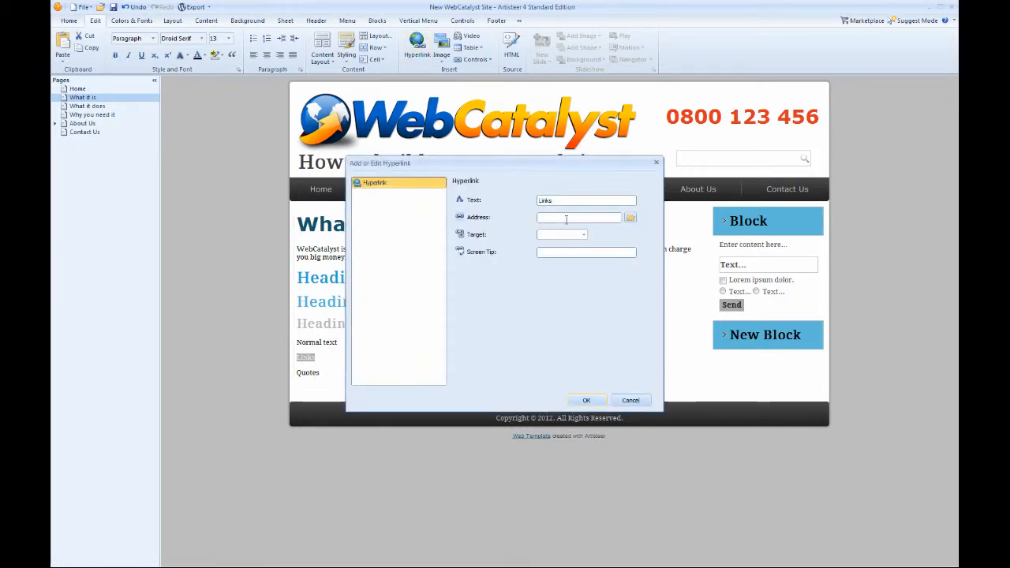
click(565, 218)
text(www.google.com)
click(586, 400)
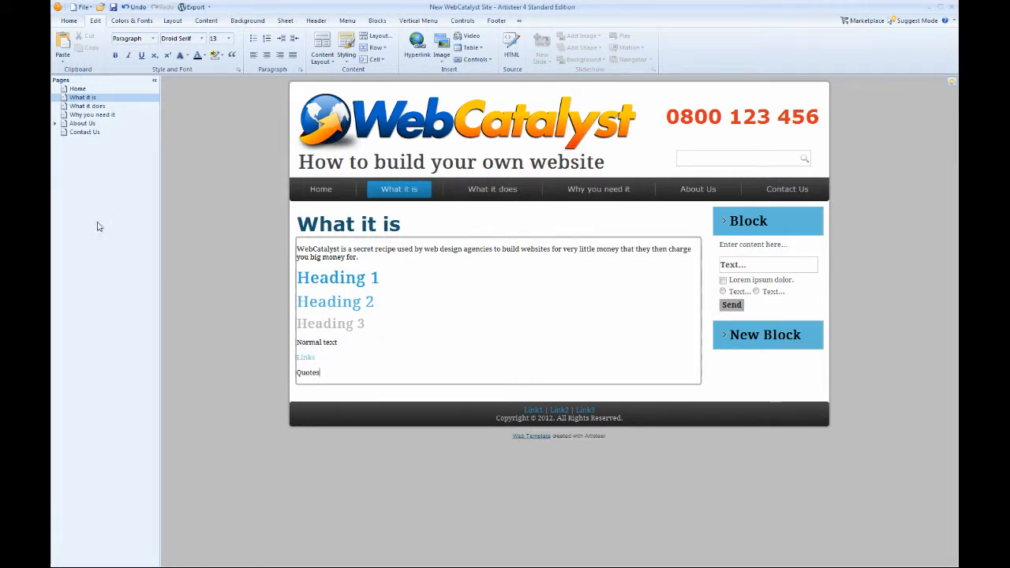
- Format the "Quotes" line as a quote block
double_click(307, 373)
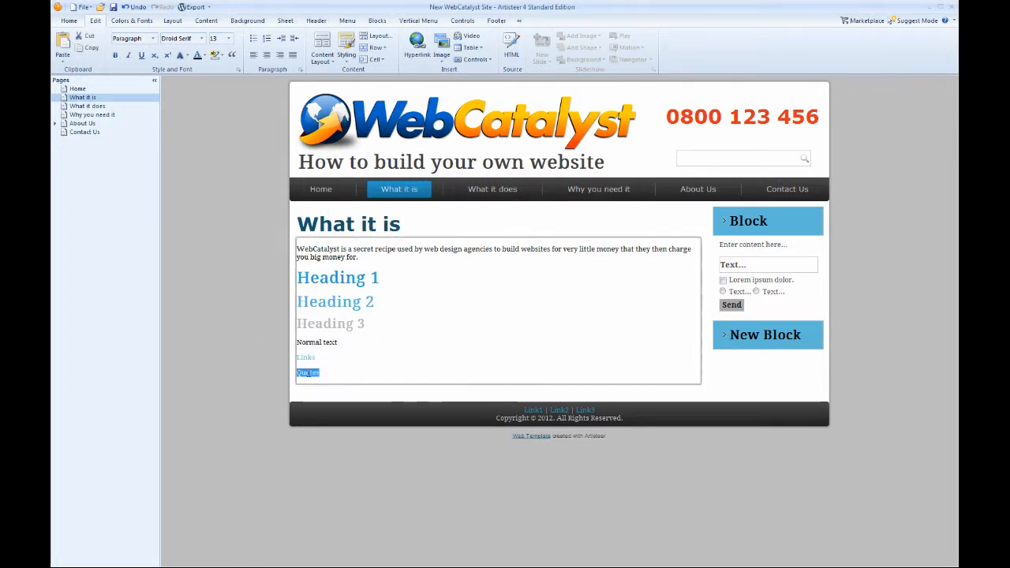
click(232, 55)
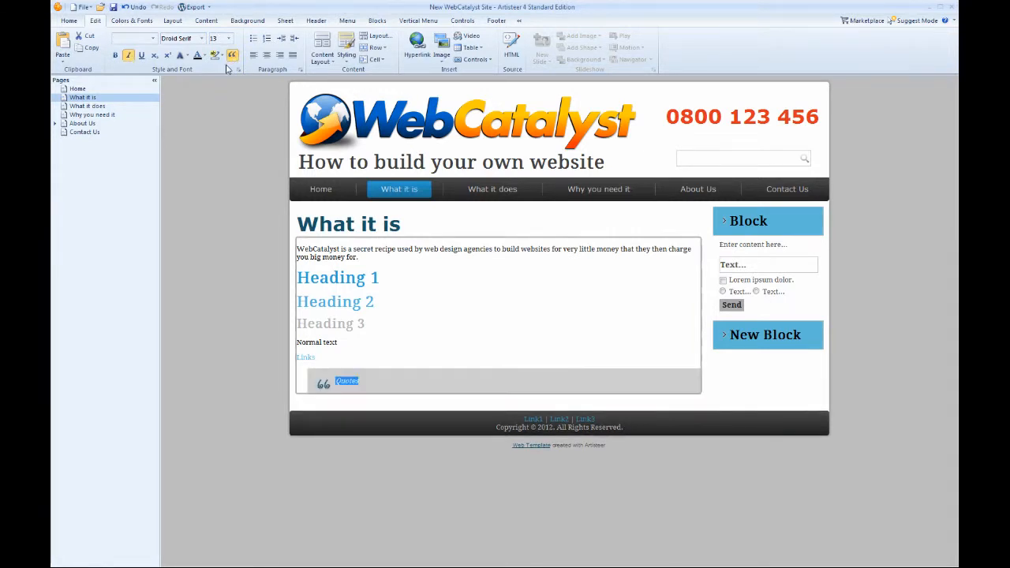
click(416, 359)
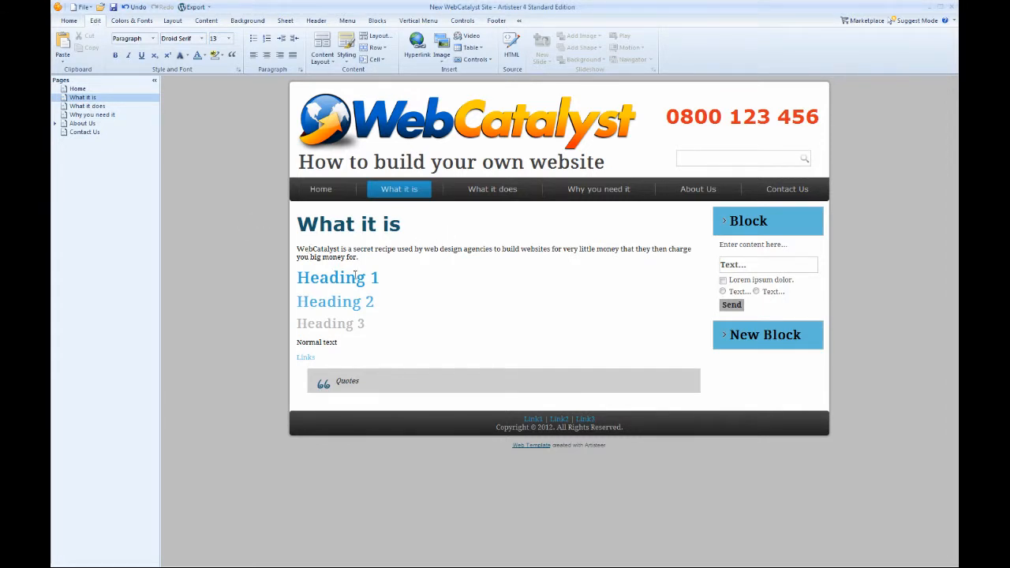
- Look over the font choices for the page text and the Heading 1 font family and size options
drag(360, 250, 382, 250)
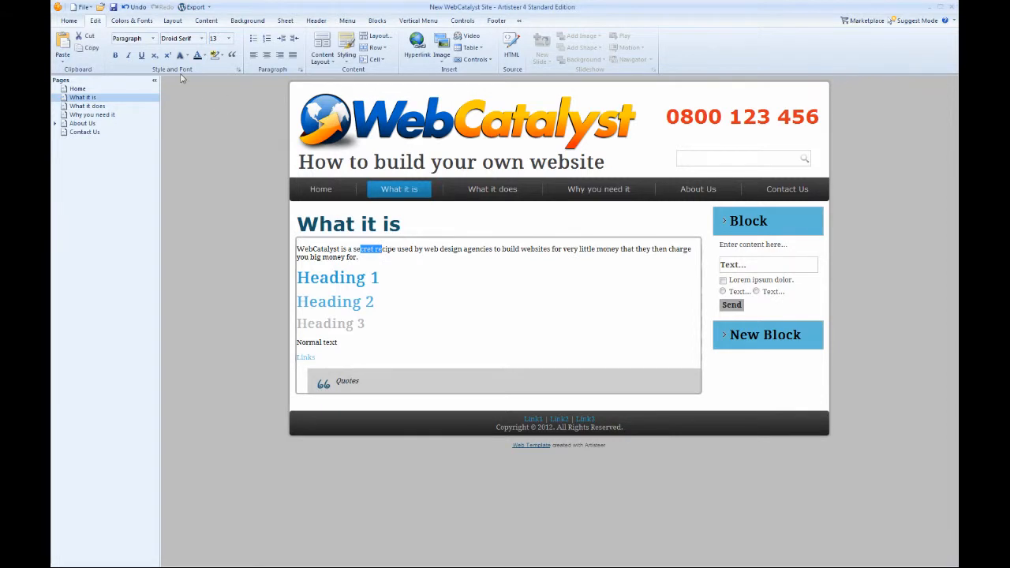
click(202, 38)
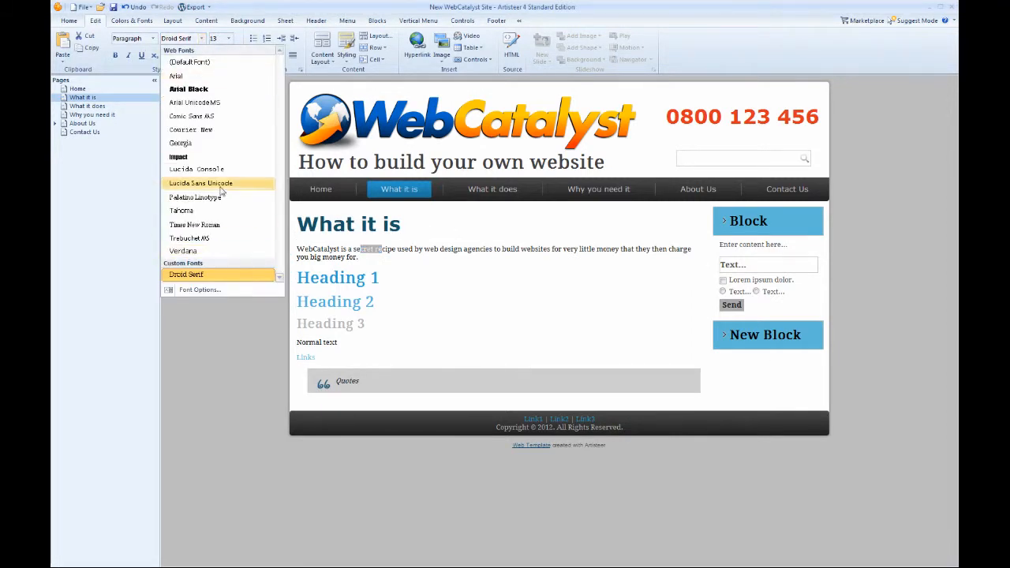
click(271, 6)
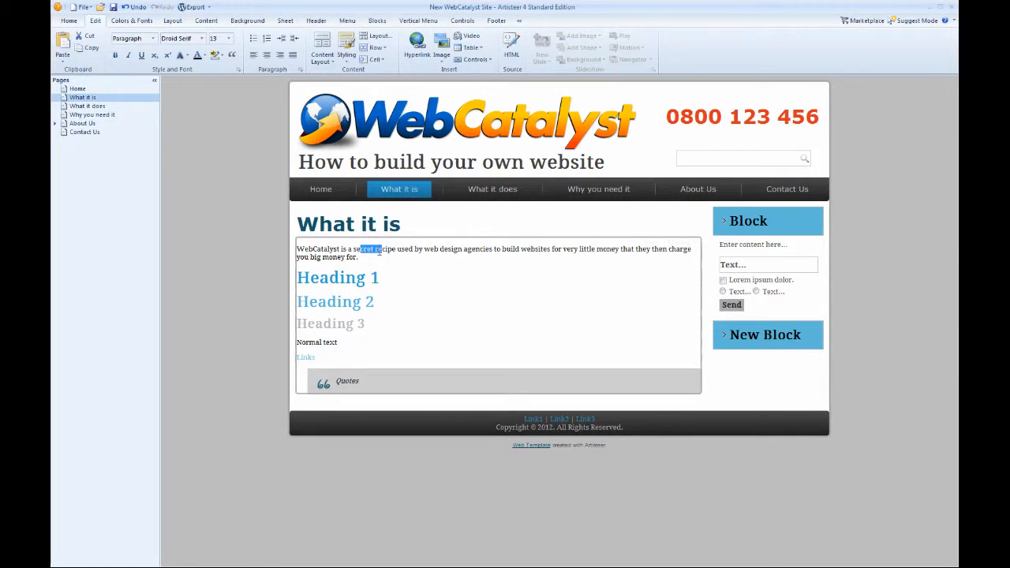
click(369, 255)
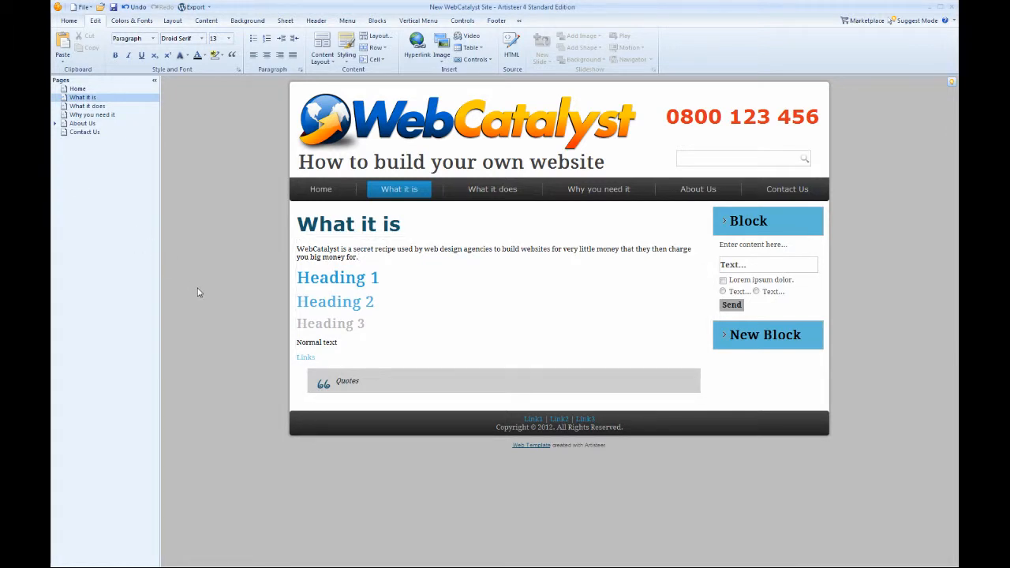
click(328, 234)
click(153, 39)
click(193, 201)
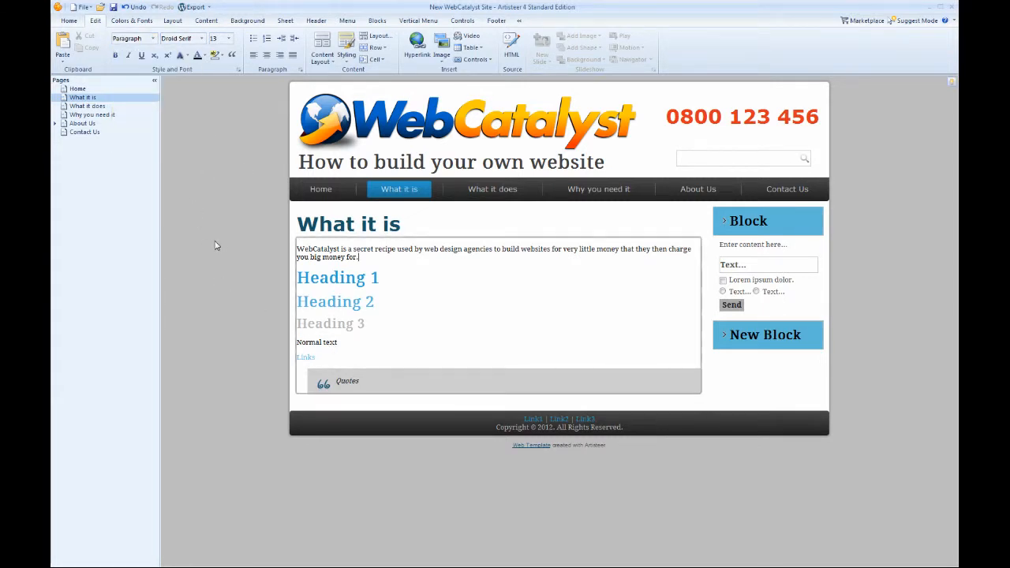
click(210, 23)
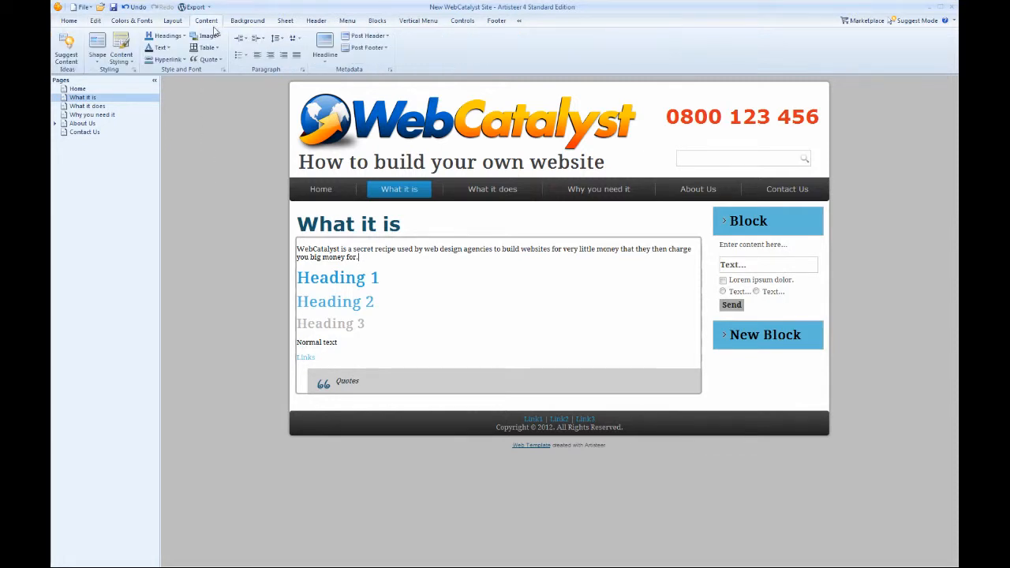
click(172, 36)
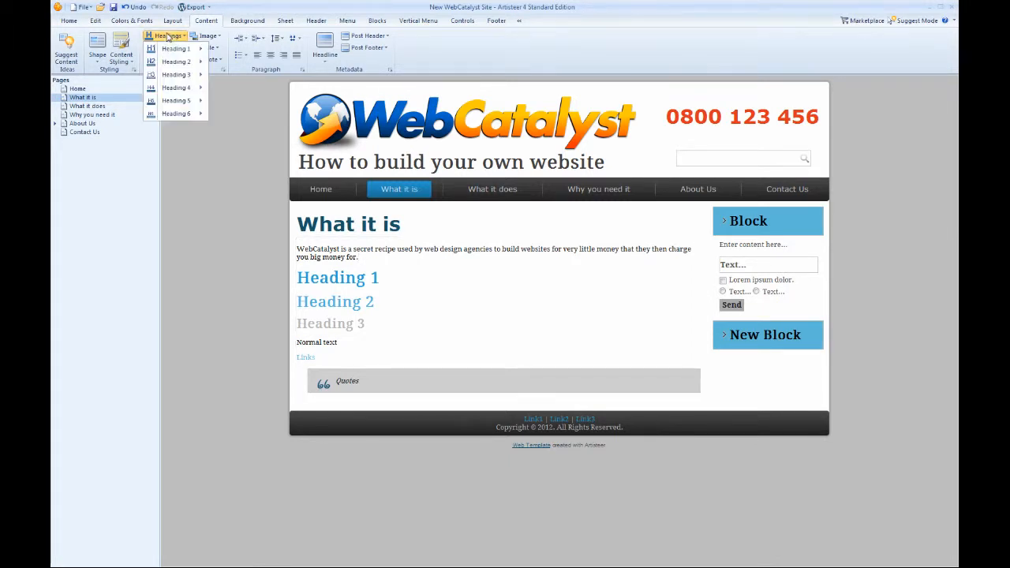
mouse_move(170, 49)
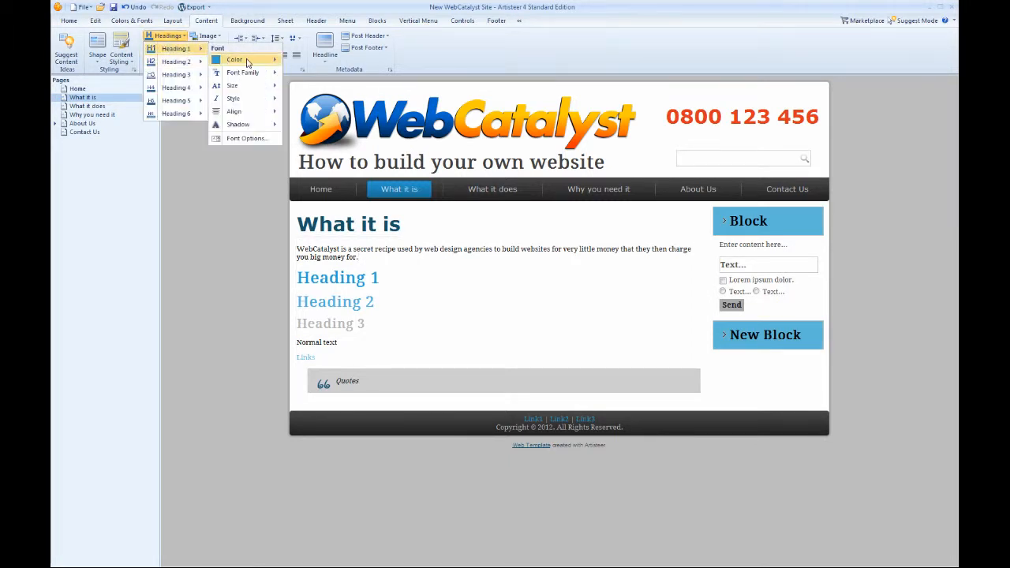
mouse_move(247, 62)
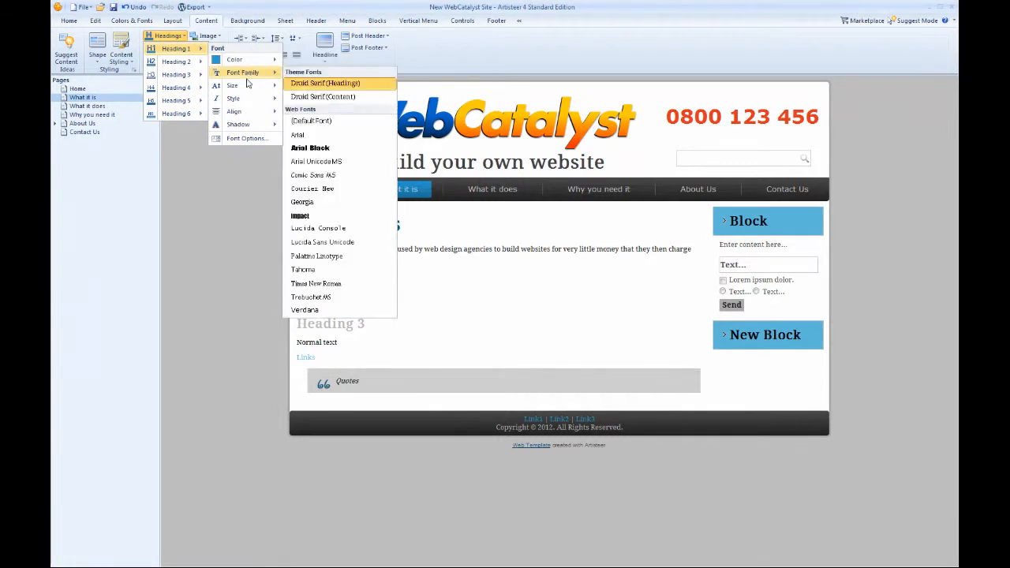
mouse_move(247, 87)
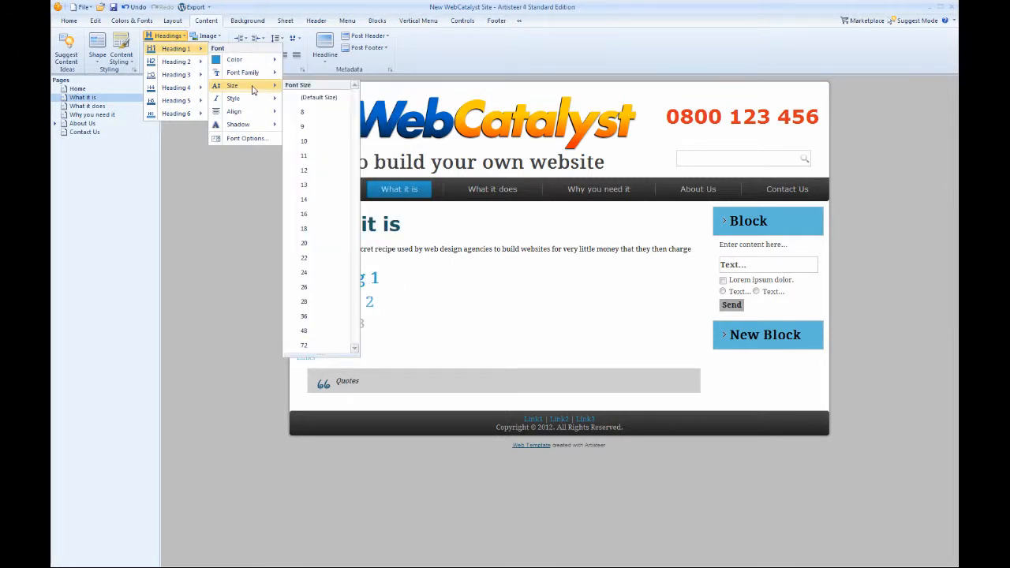
click(241, 216)
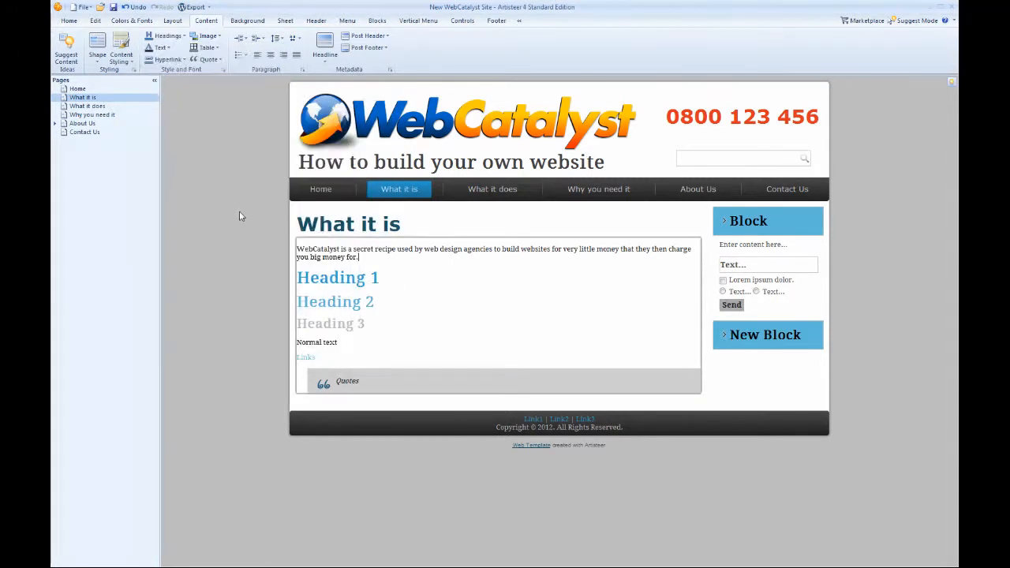
- View the What it does, Why you need it, About Us and Contact Us pages in turn
click(492, 191)
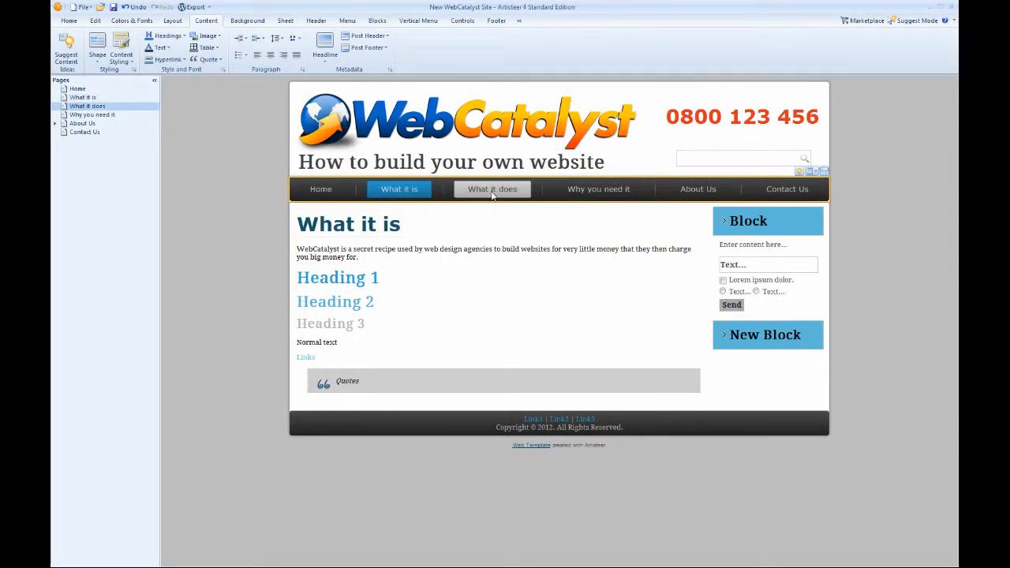
click(304, 233)
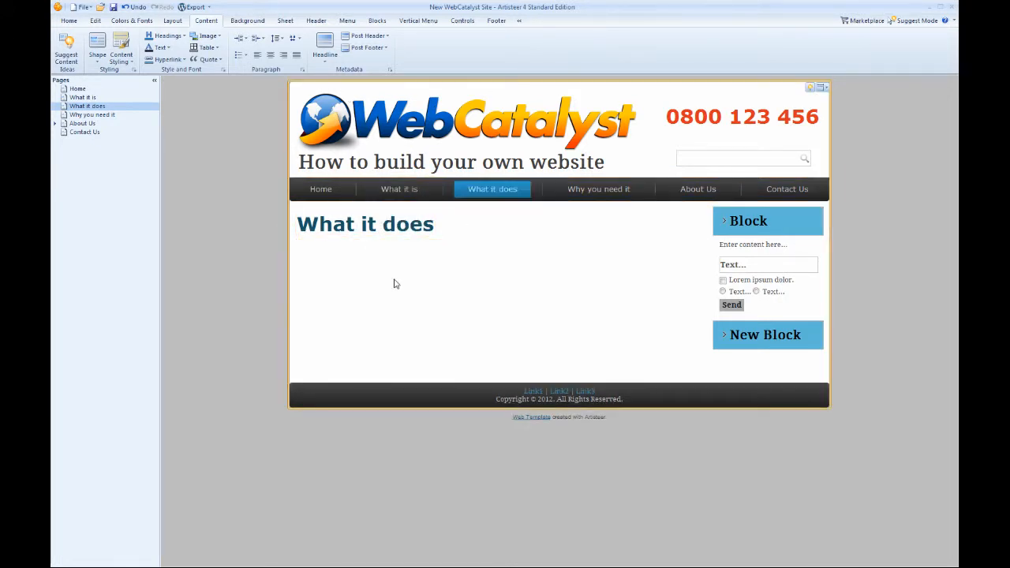
click(594, 191)
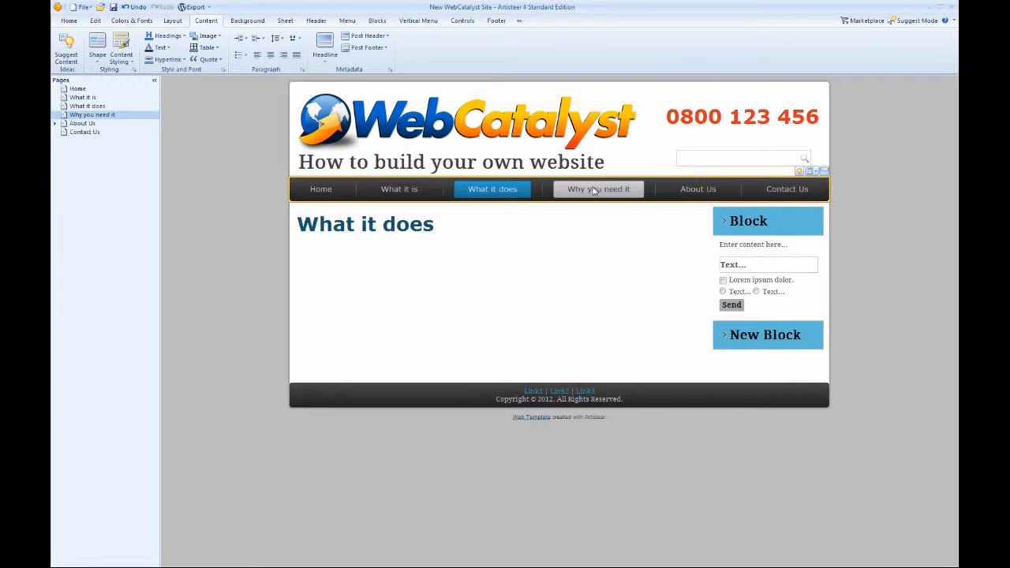
click(709, 190)
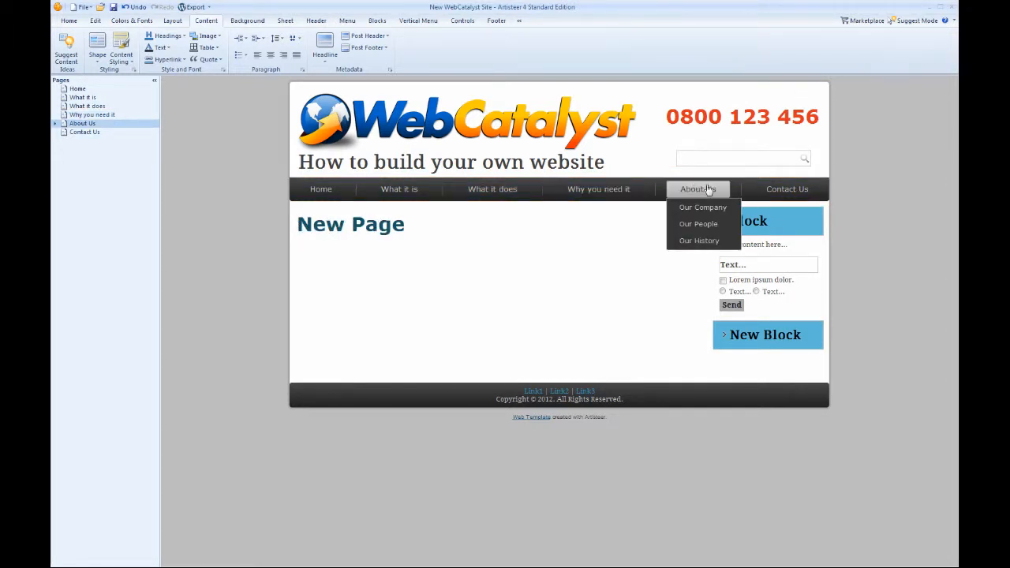
click(784, 189)
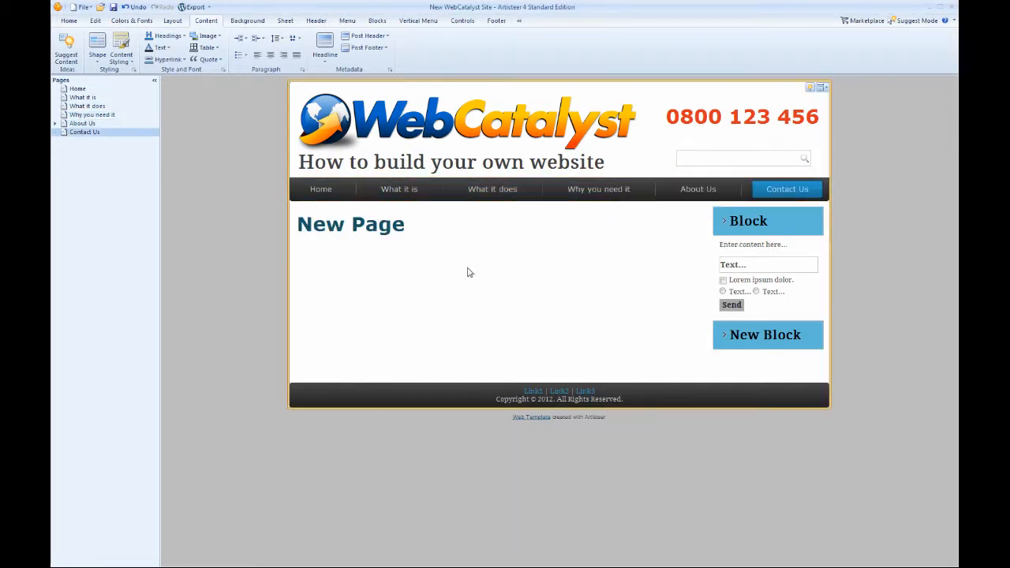
- Add the lines "Heading 1" and "This is a heading" to the content of the What it does page
click(496, 191)
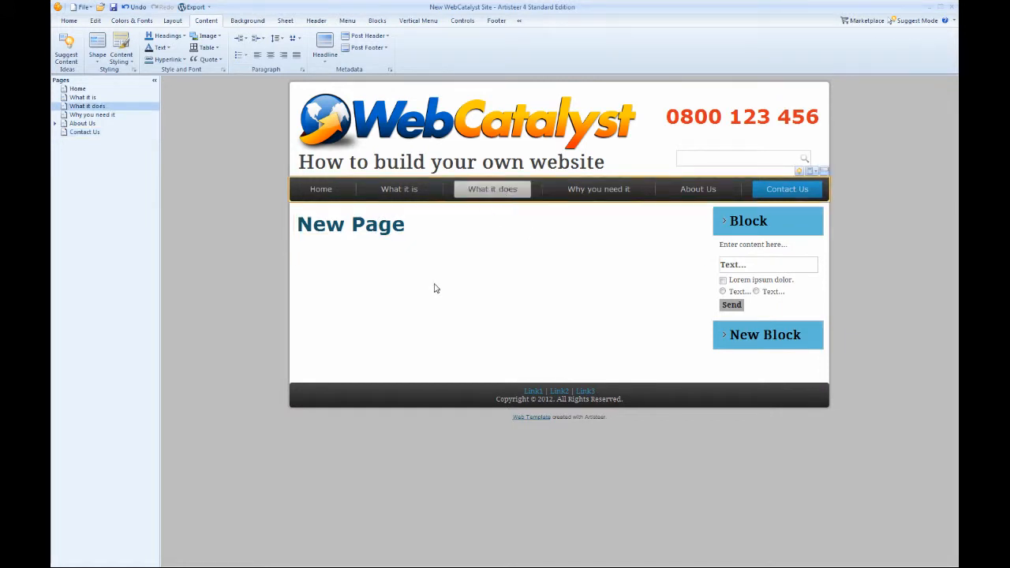
click(336, 252)
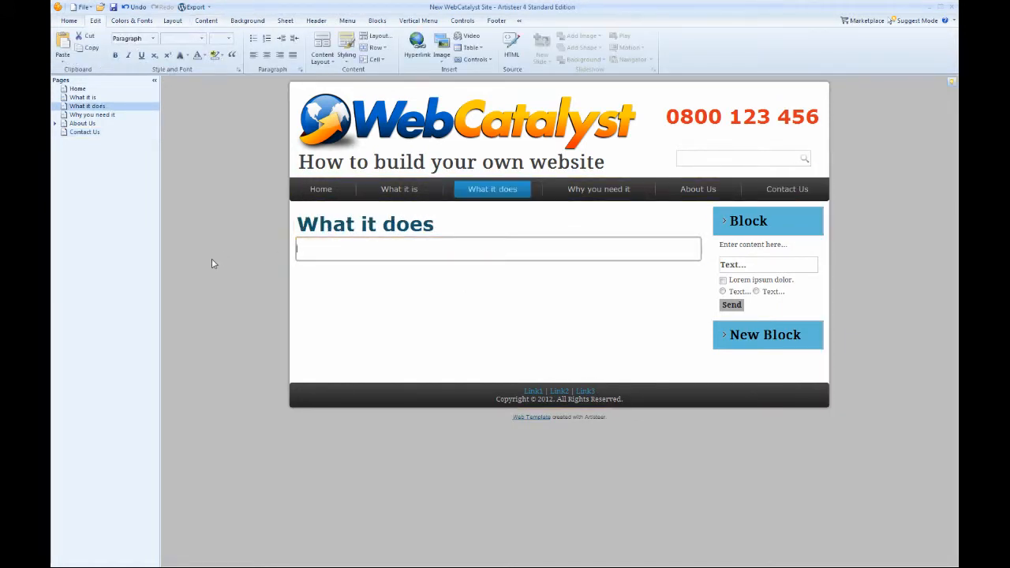
text(Heading 1)
key(Return)
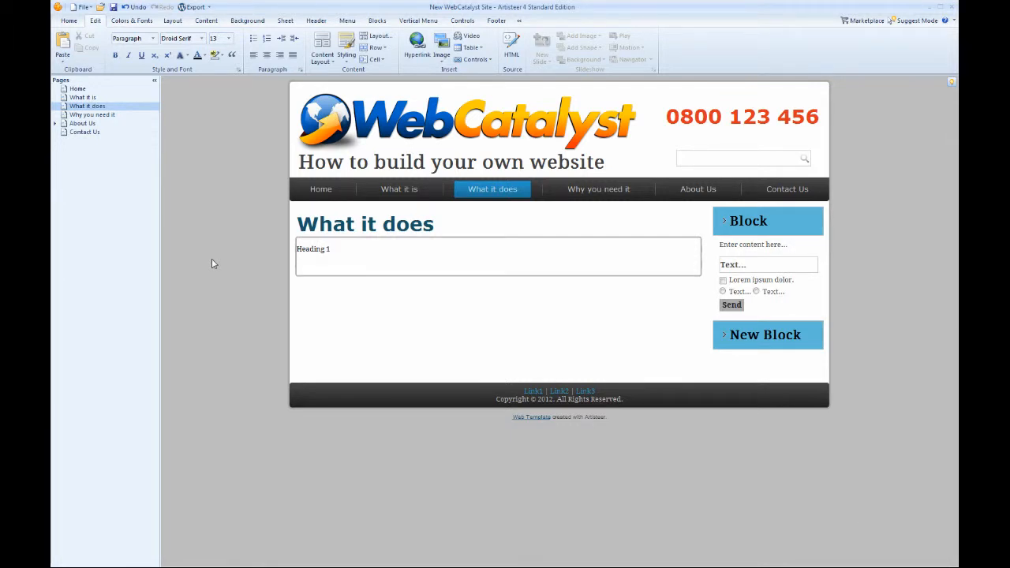
text(This is a heading)
key(Return)
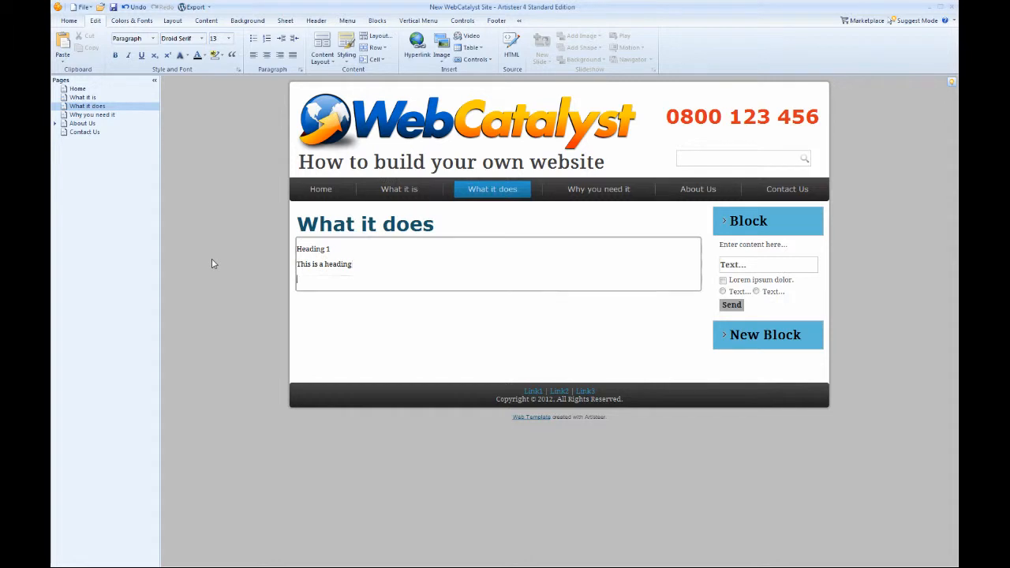
- Apply the Heading 1 style to the "Heading 1" line on the What it does page
drag(335, 250, 297, 250)
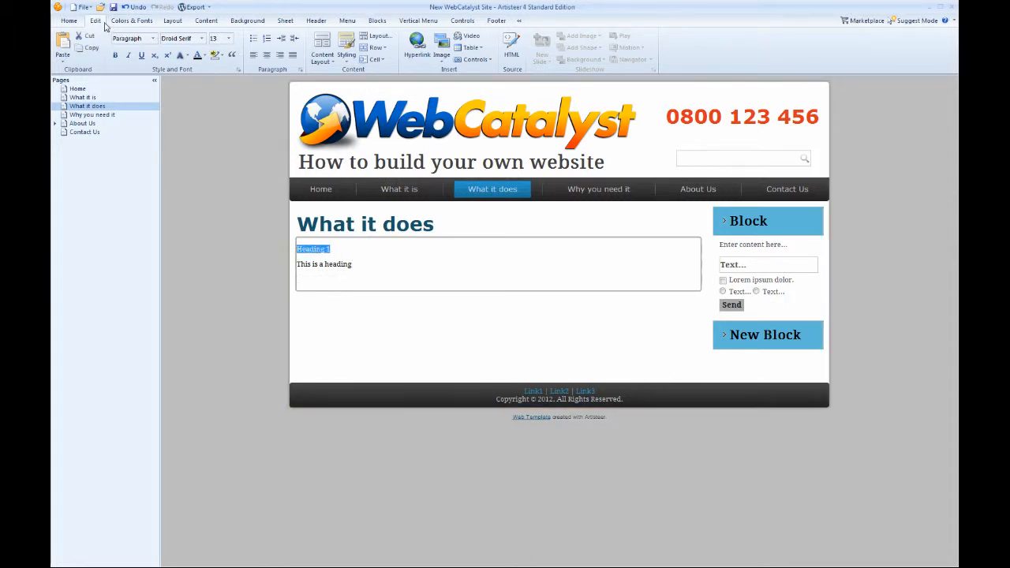
click(153, 39)
click(153, 69)
- Apply the Heading 2 style to the "This is a heading" line
click(357, 275)
drag(358, 274, 297, 275)
click(153, 39)
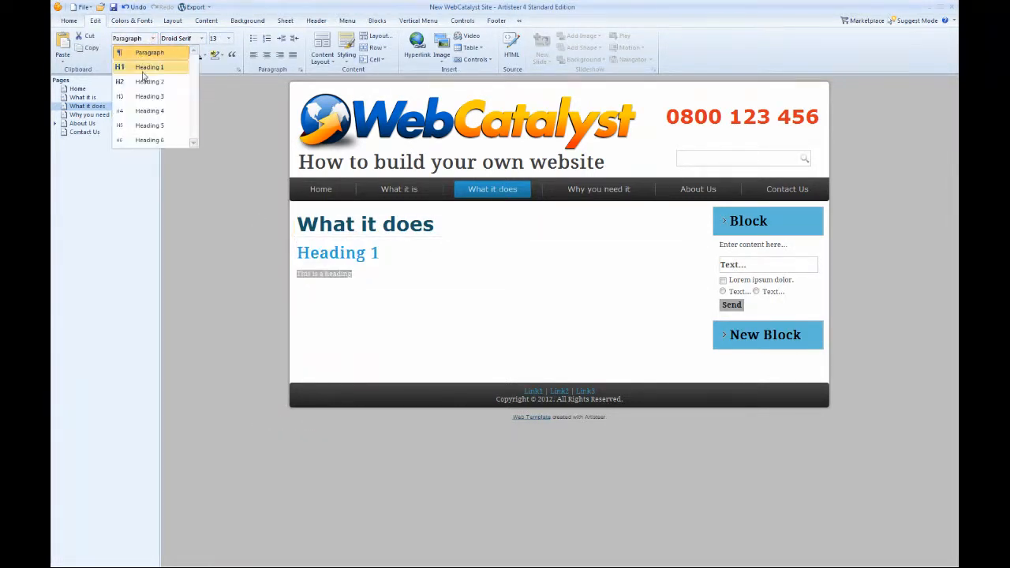
click(141, 78)
click(212, 231)
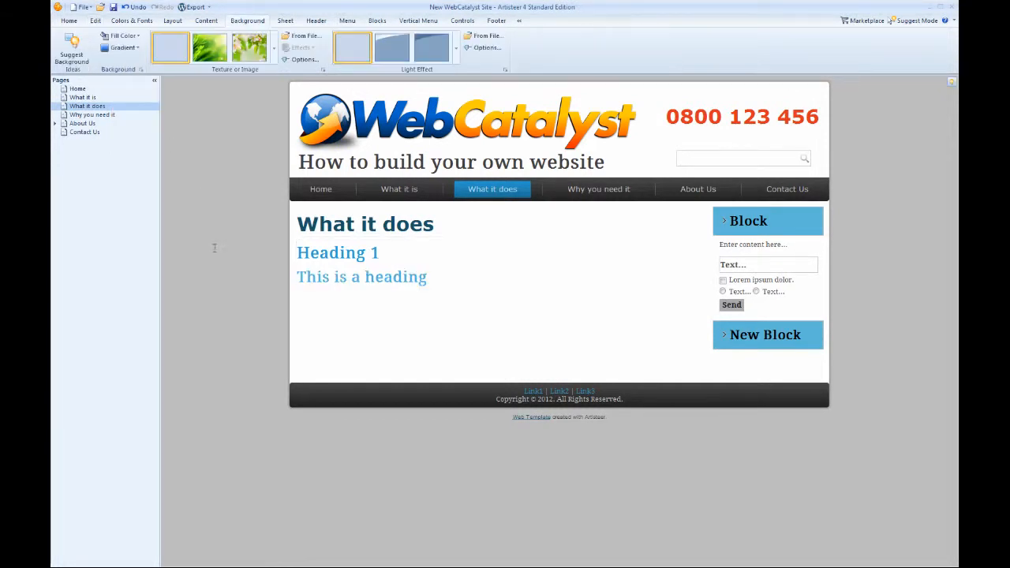
- On the What it is page, set the Heading 1 style's colour to the logo's blue, 0066CB, sampled from the WebCatalyst logo
click(385, 194)
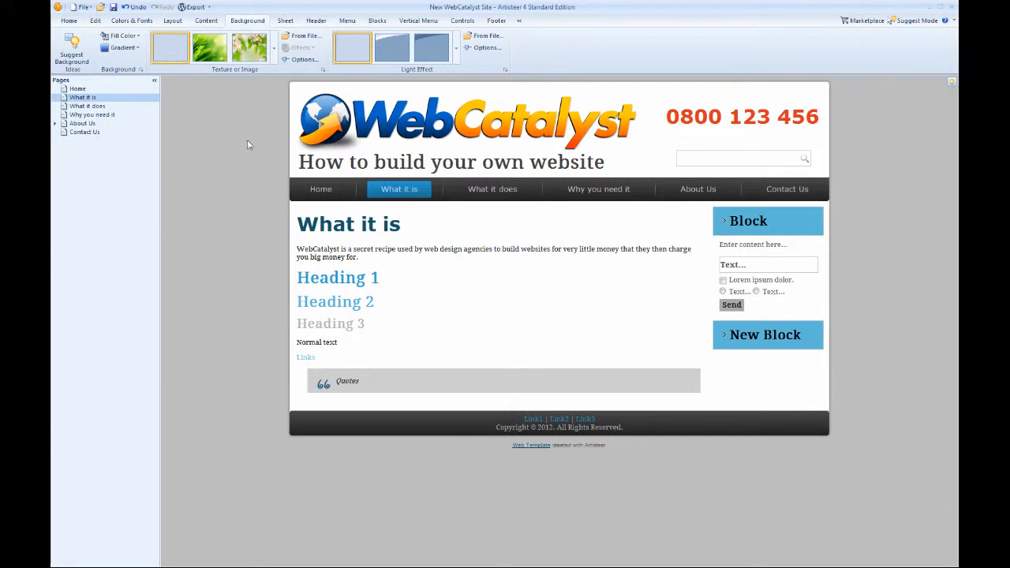
click(207, 21)
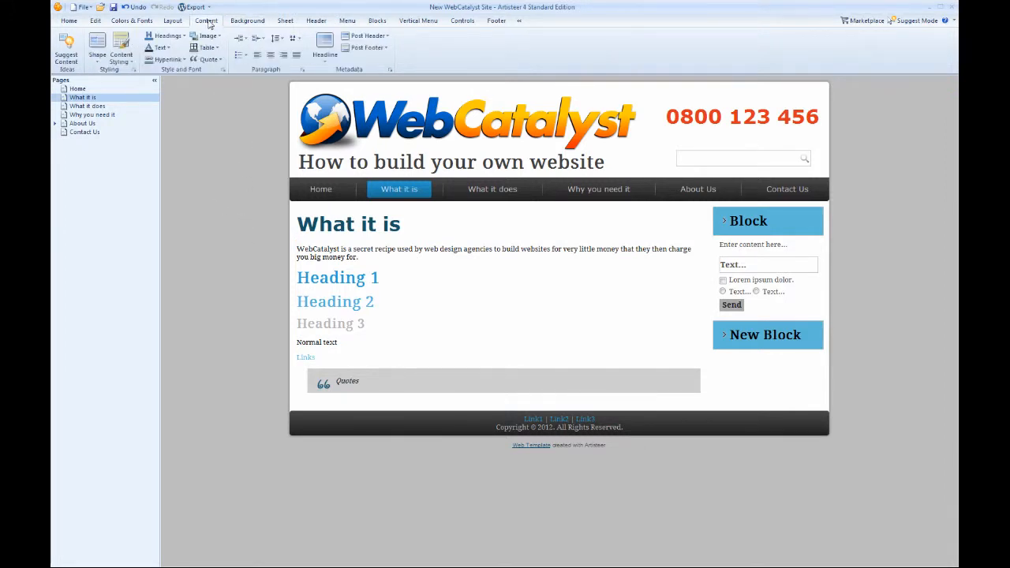
click(167, 35)
mouse_move(173, 52)
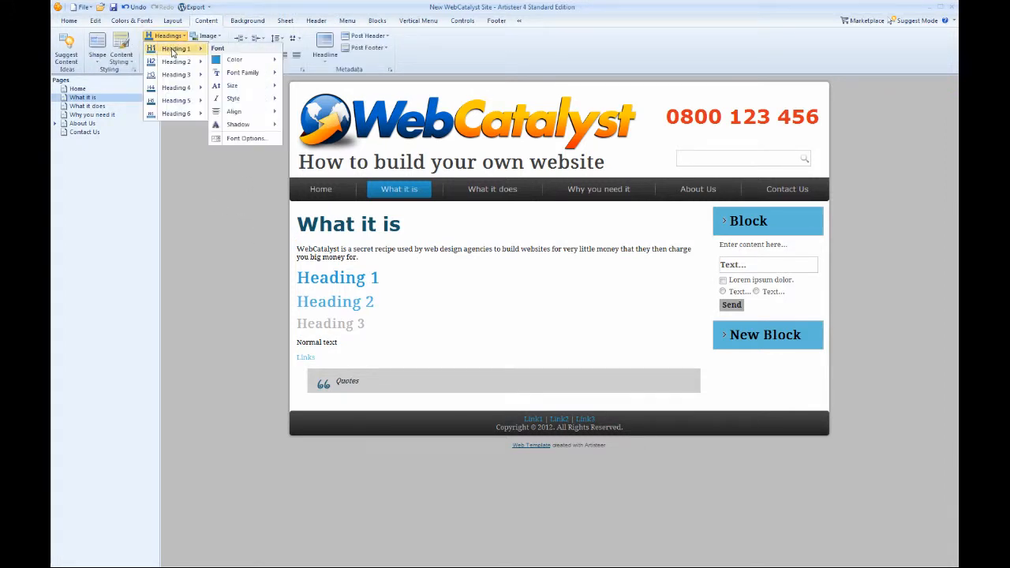
mouse_move(231, 63)
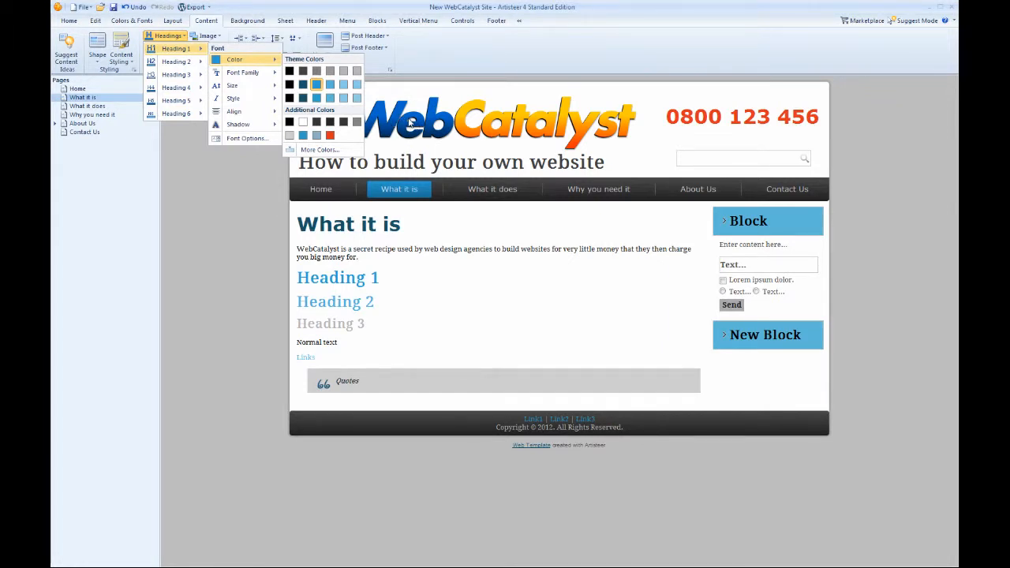
click(303, 152)
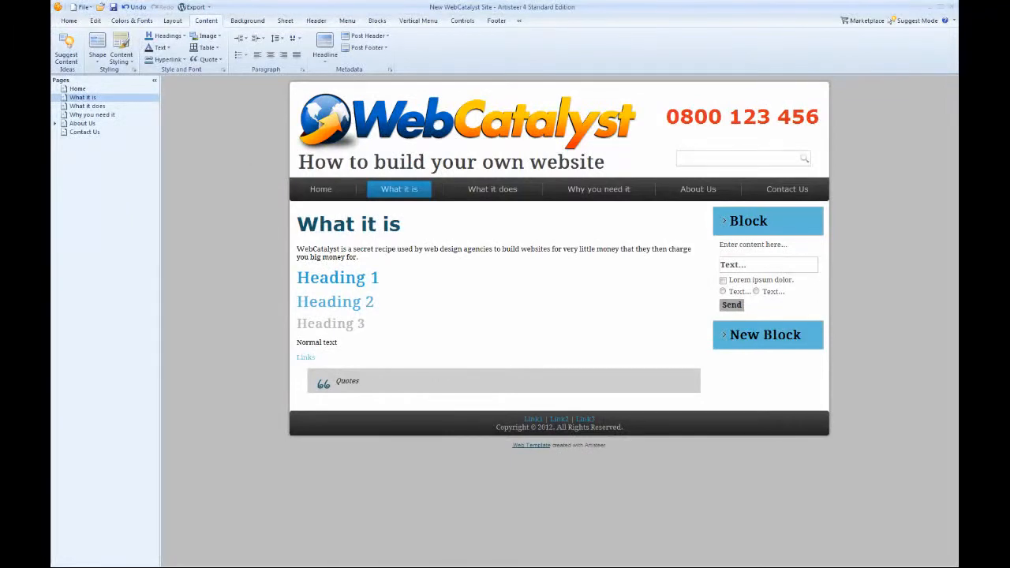
drag(51, 56, 660, 189)
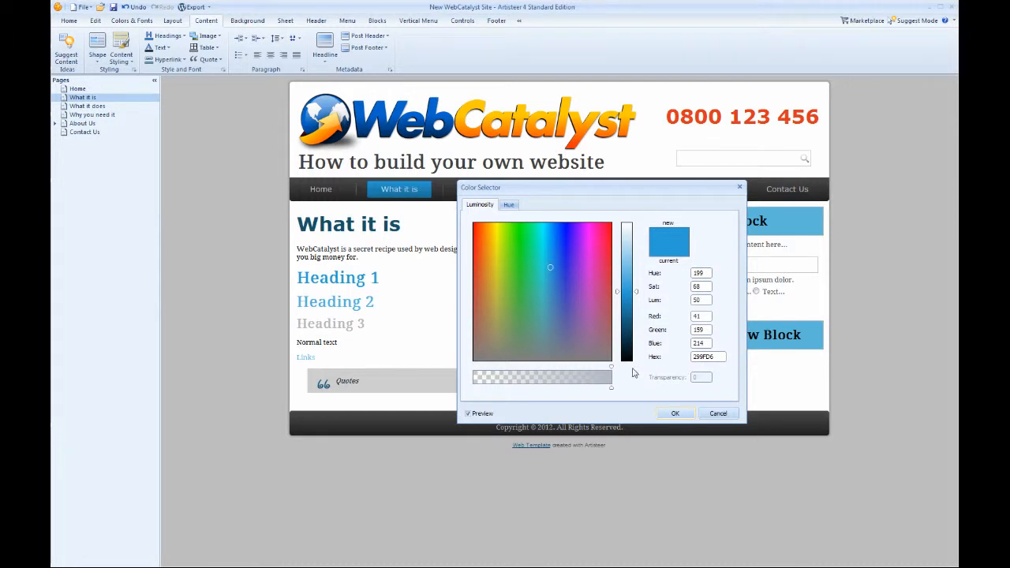
mouse_move(560, 288)
mouse_down()
mouse_move(569, 268)
mouse_move(514, 257)
mouse_move(496, 288)
mouse_move(507, 261)
mouse_move(577, 248)
mouse_move(571, 282)
mouse_move(543, 286)
mouse_up()
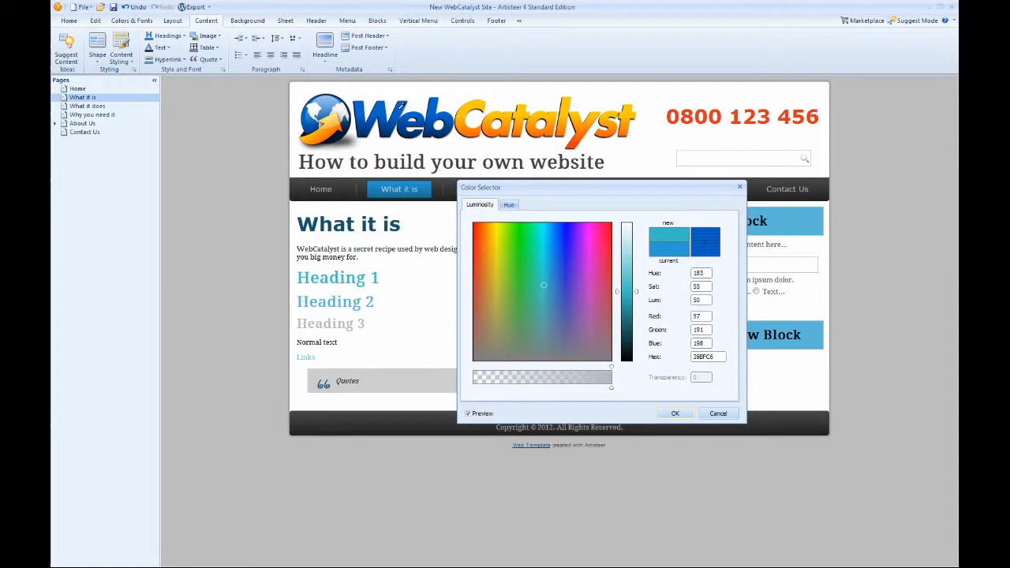
click(401, 106)
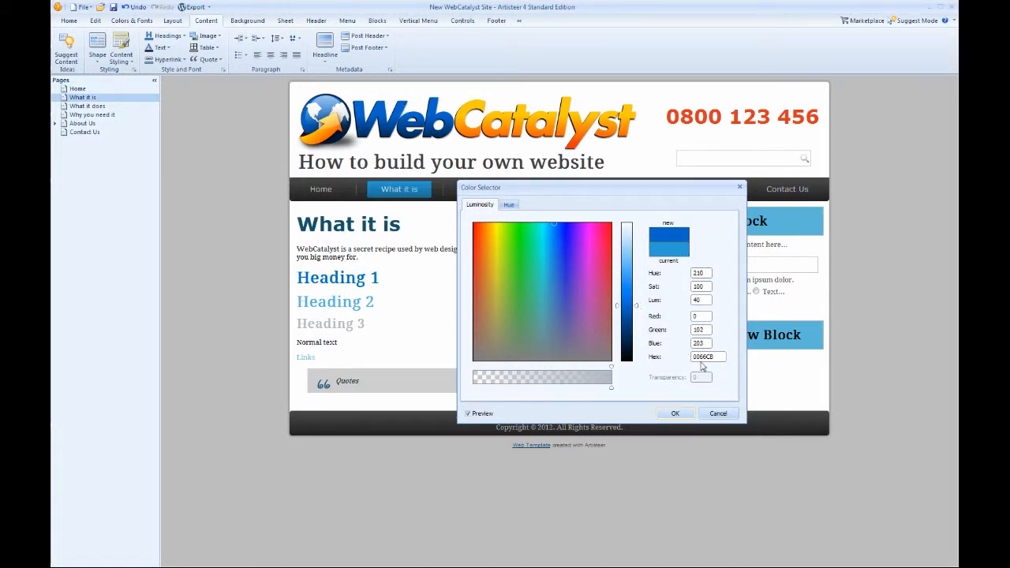
click(676, 414)
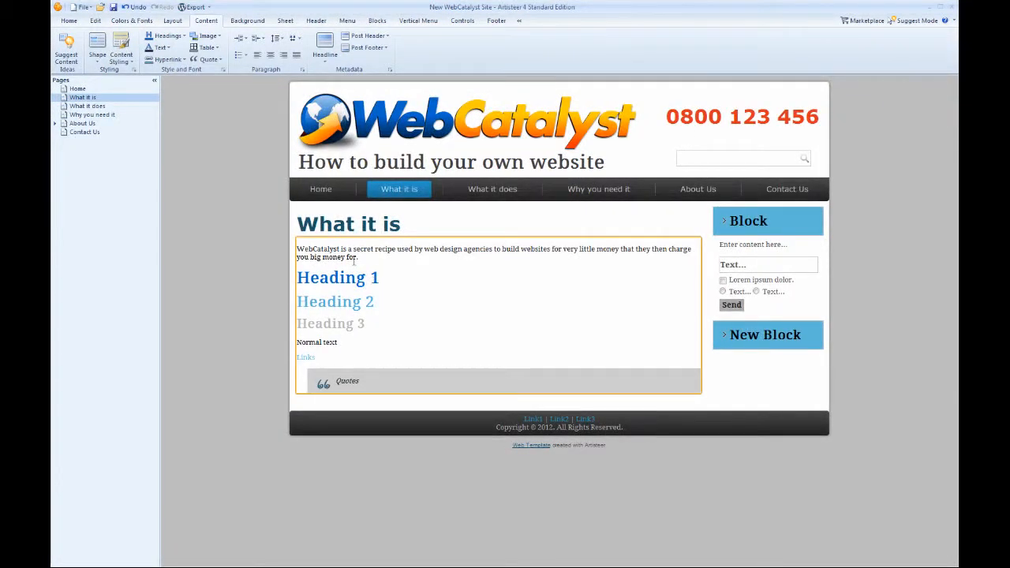
- Check the recoloured Heading 1 on the What it does page and return to the What it is page
click(500, 192)
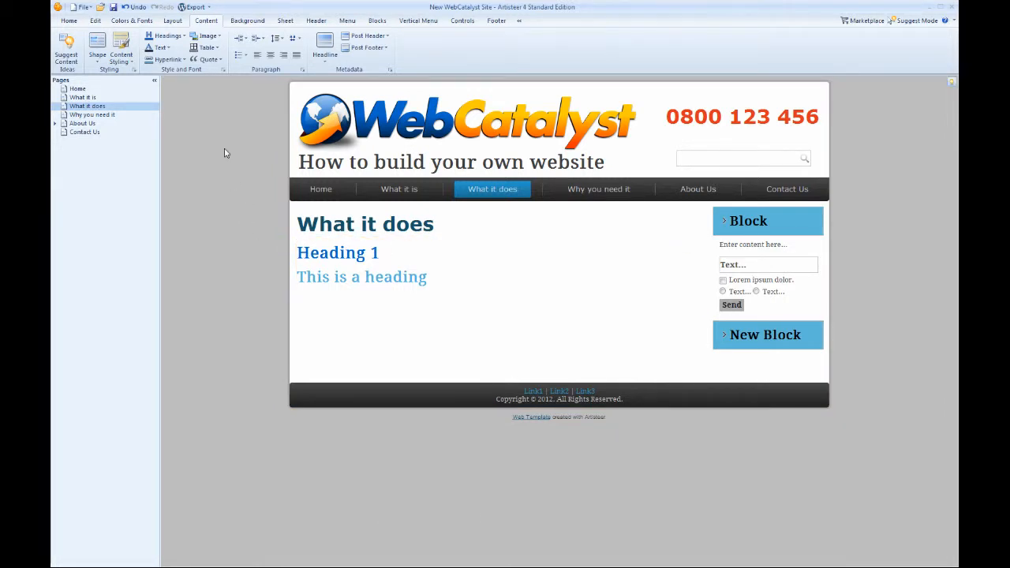
click(170, 37)
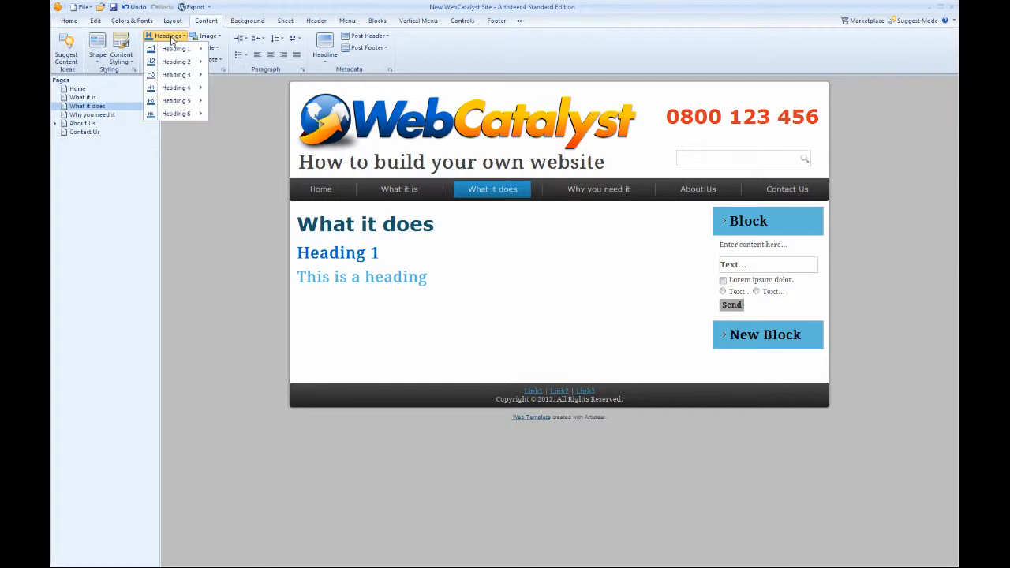
click(404, 195)
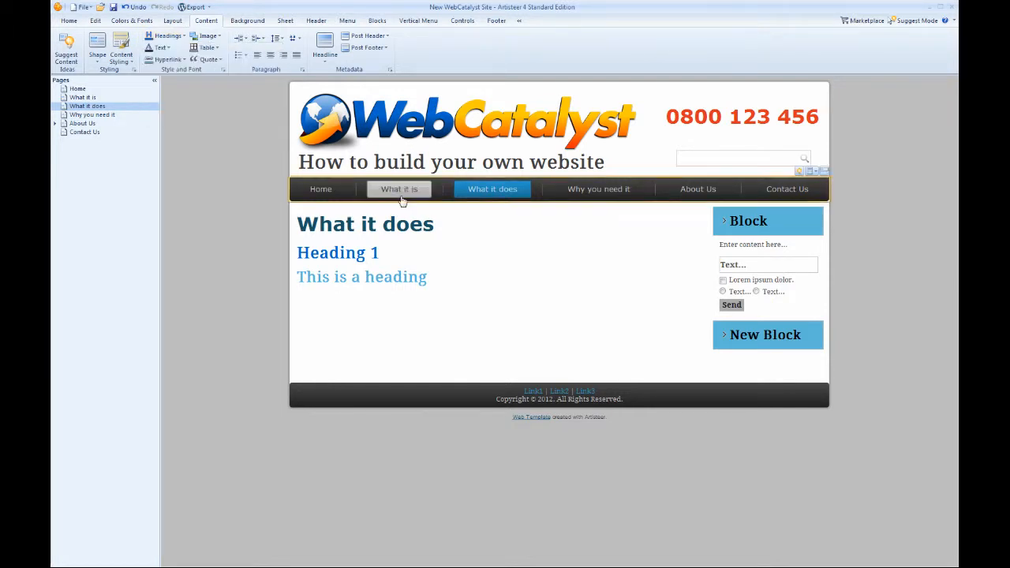
click(401, 200)
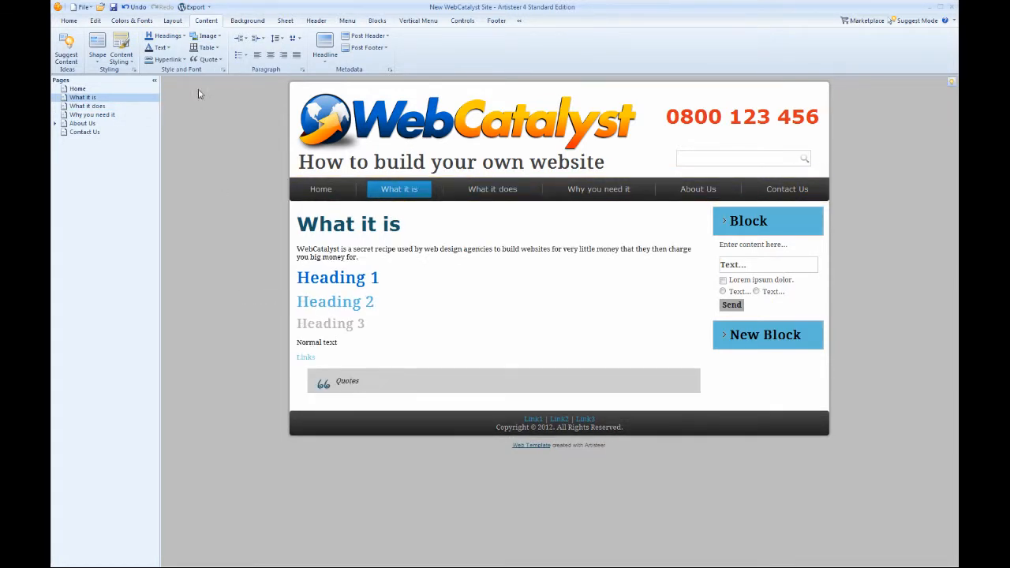
- Set the Heading 1 style's font family to Verdana and check it on the What it does page before returning to What it is
click(167, 36)
mouse_move(199, 51)
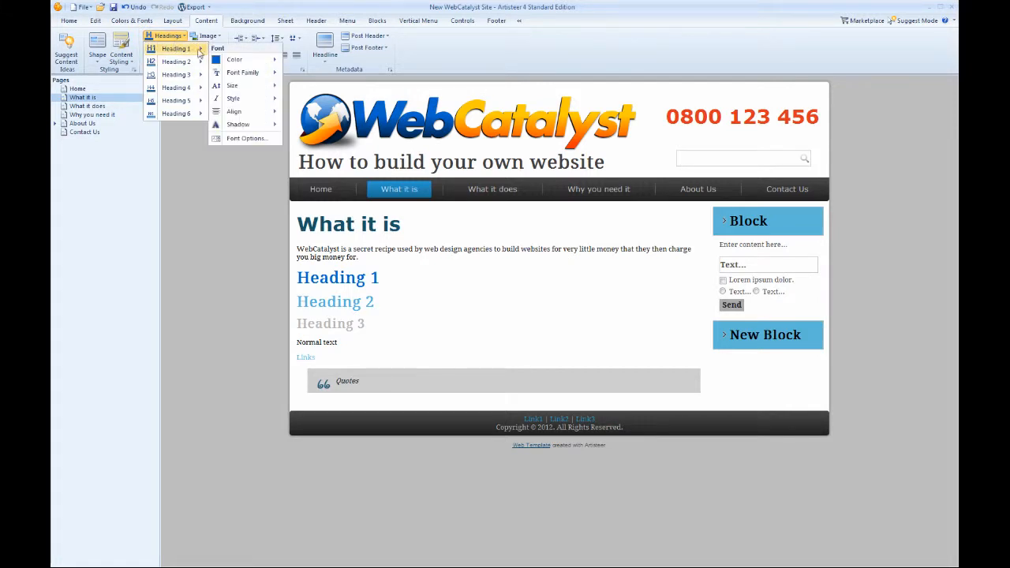
mouse_move(251, 73)
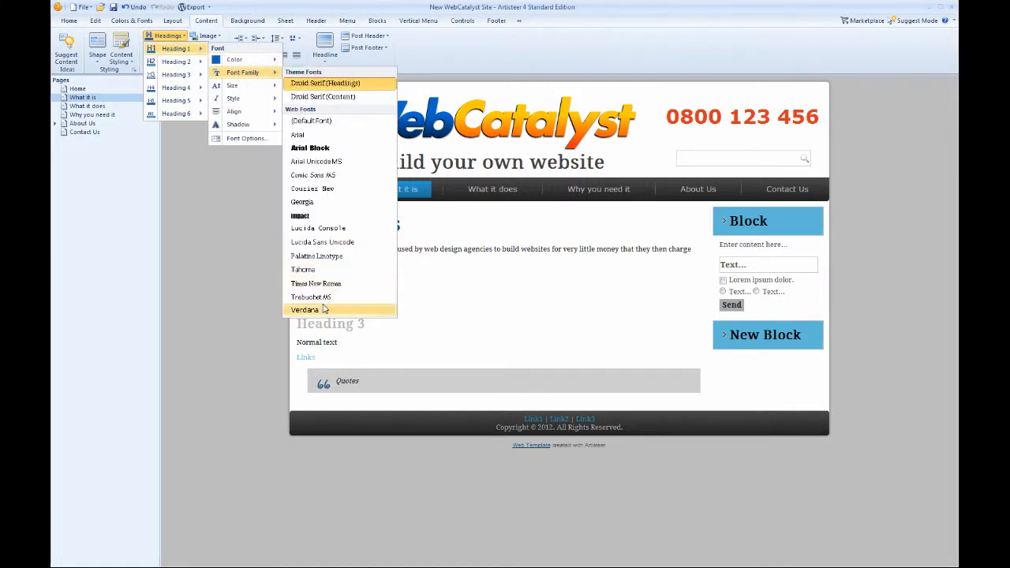
click(231, 236)
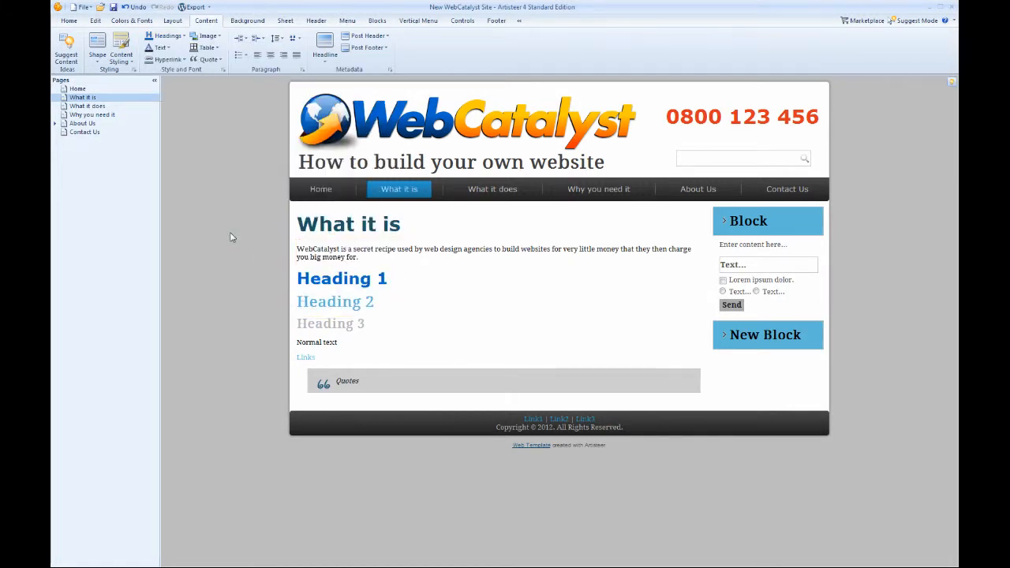
click(502, 195)
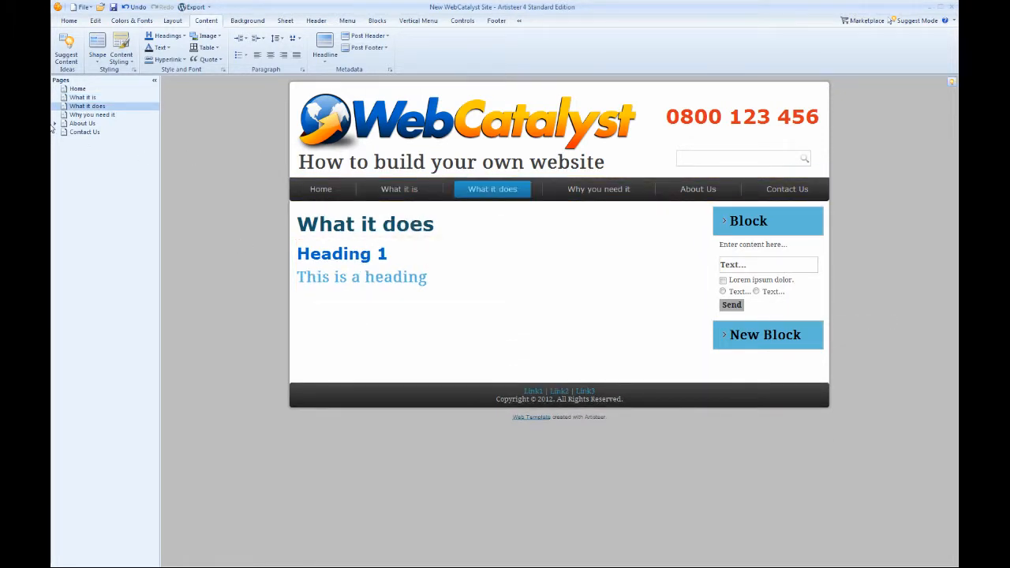
click(82, 97)
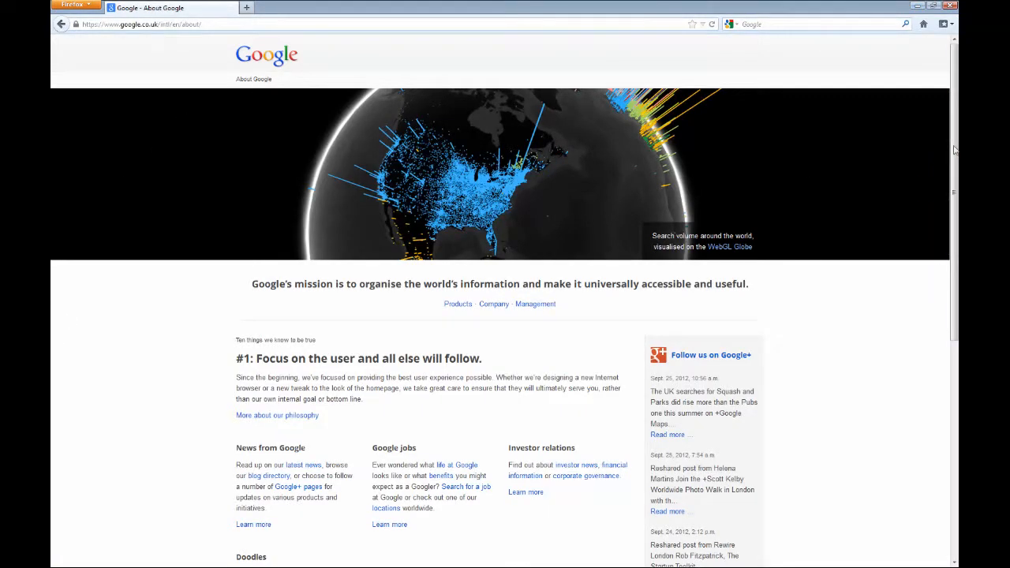
- Switch to Firefox and examine the heading, text and link styling on Google's About page
drag(955, 150, 958, 269)
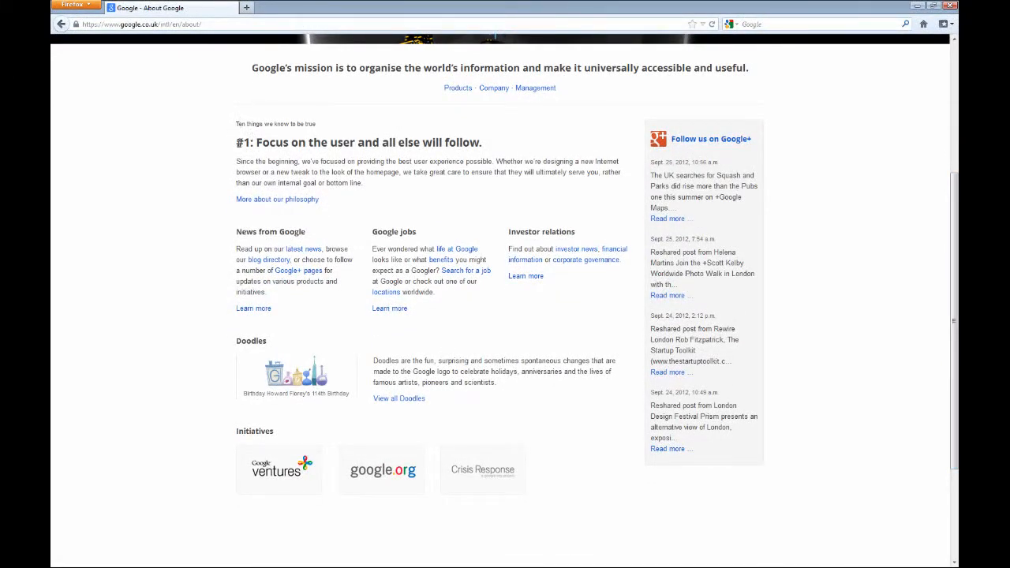
drag(235, 143, 478, 143)
click(489, 148)
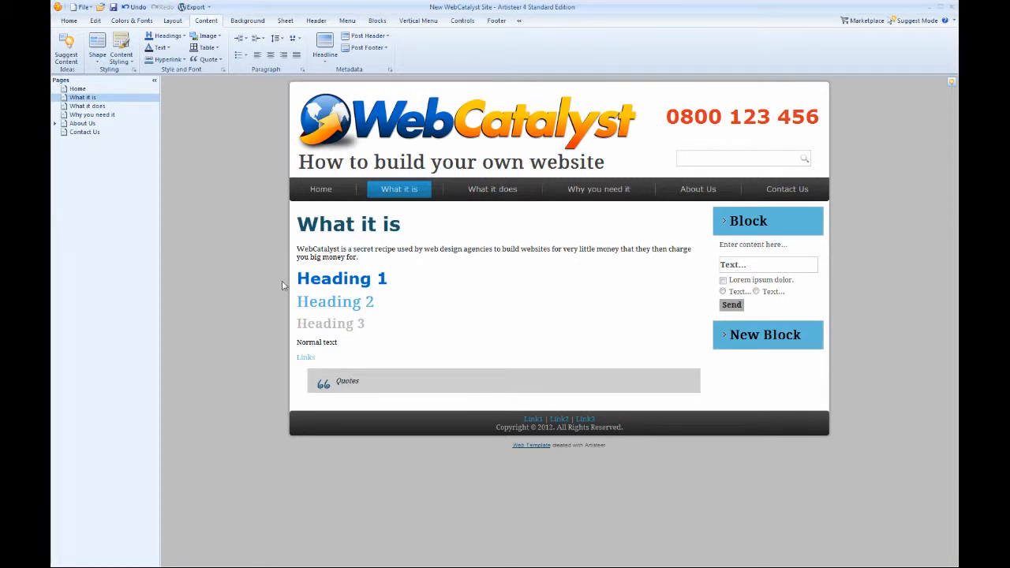
click(394, 278)
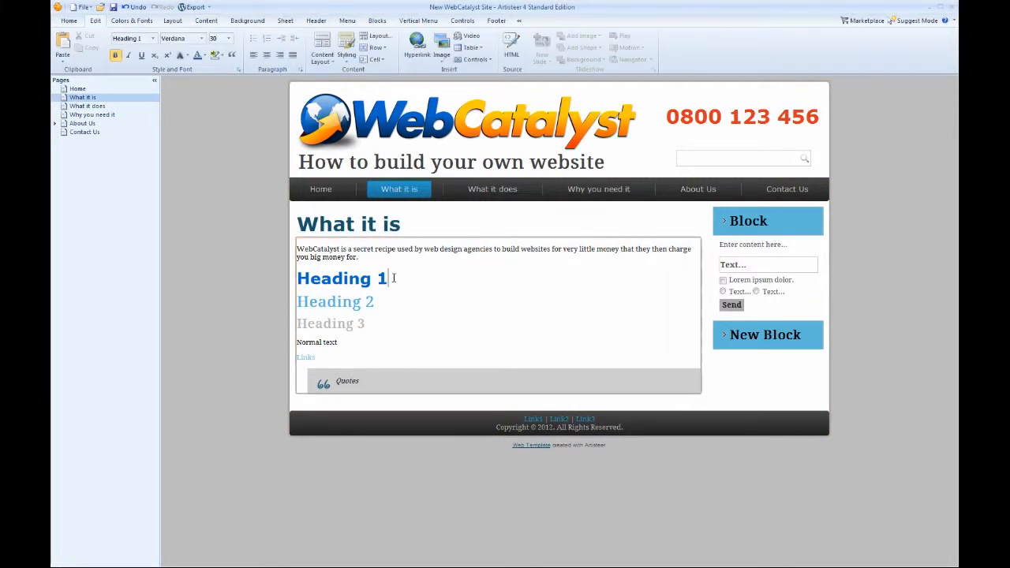
click(379, 301)
click(387, 279)
- Set the site's content text style to the Verdana font family at size 14
click(203, 22)
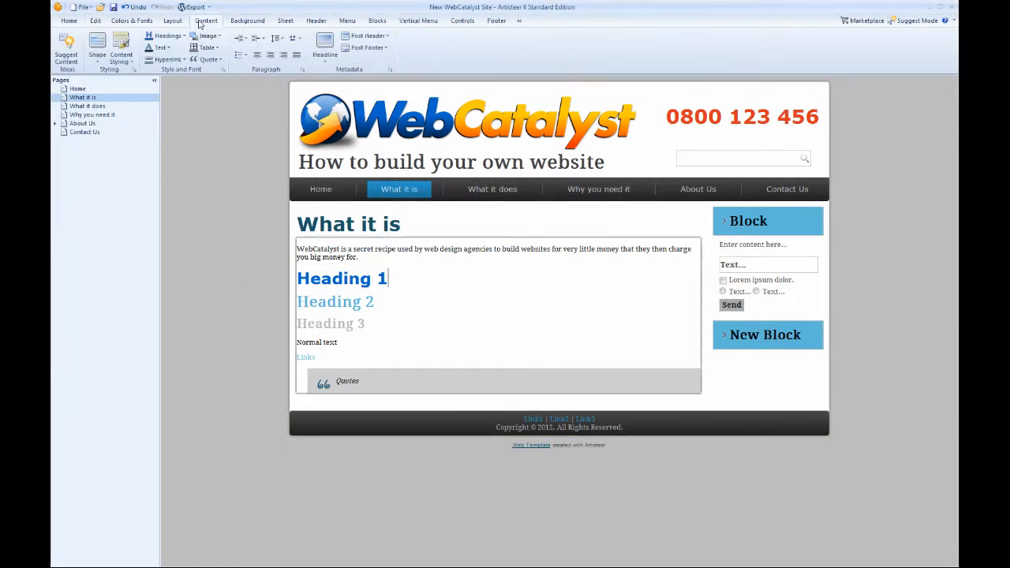
click(166, 49)
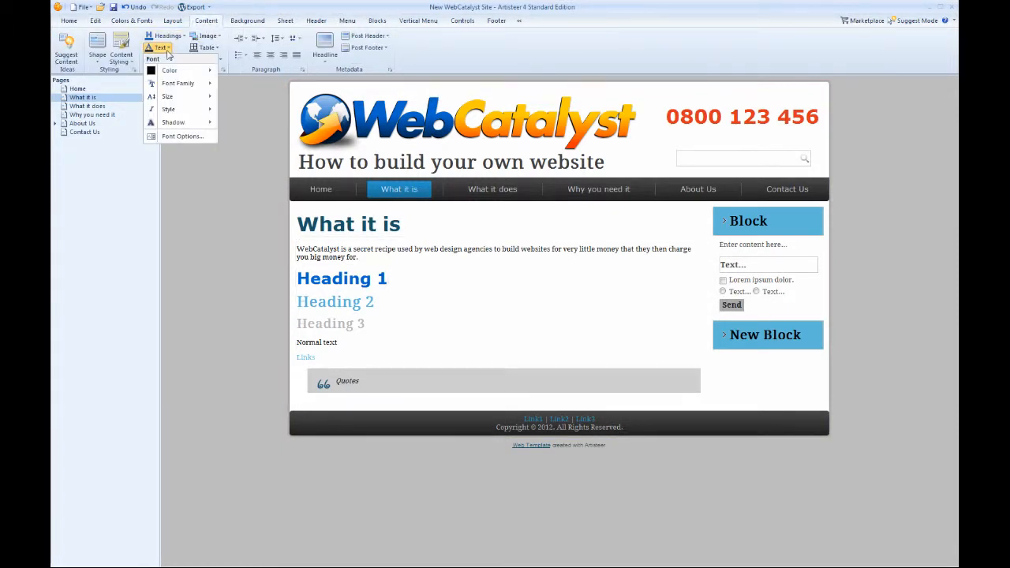
mouse_move(176, 87)
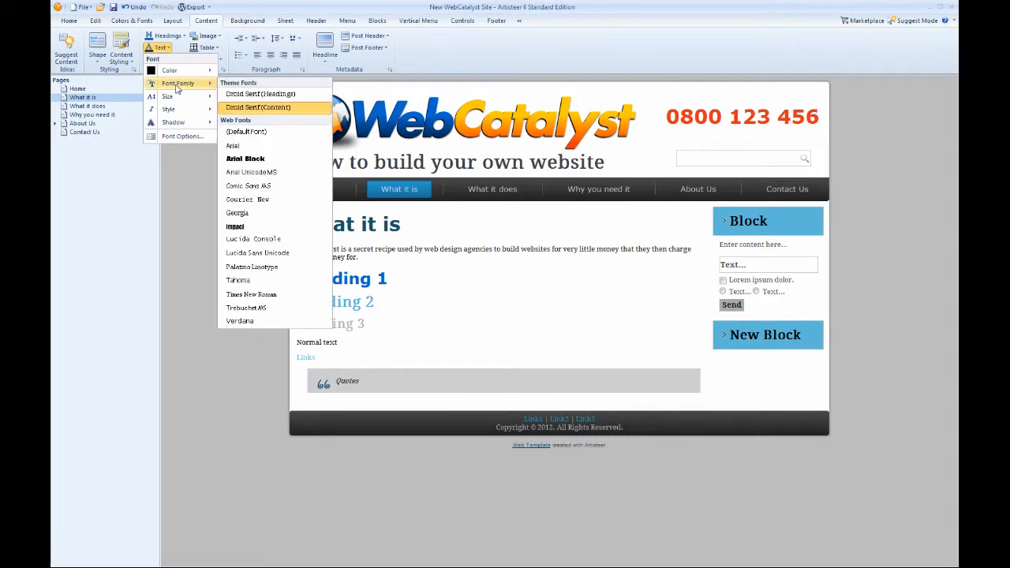
click(245, 322)
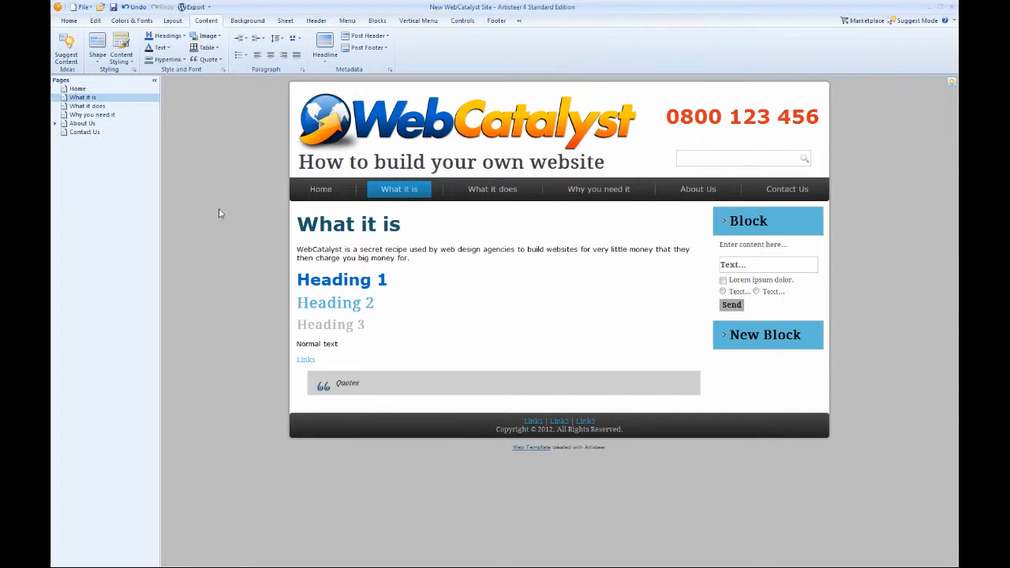
click(158, 48)
mouse_move(169, 96)
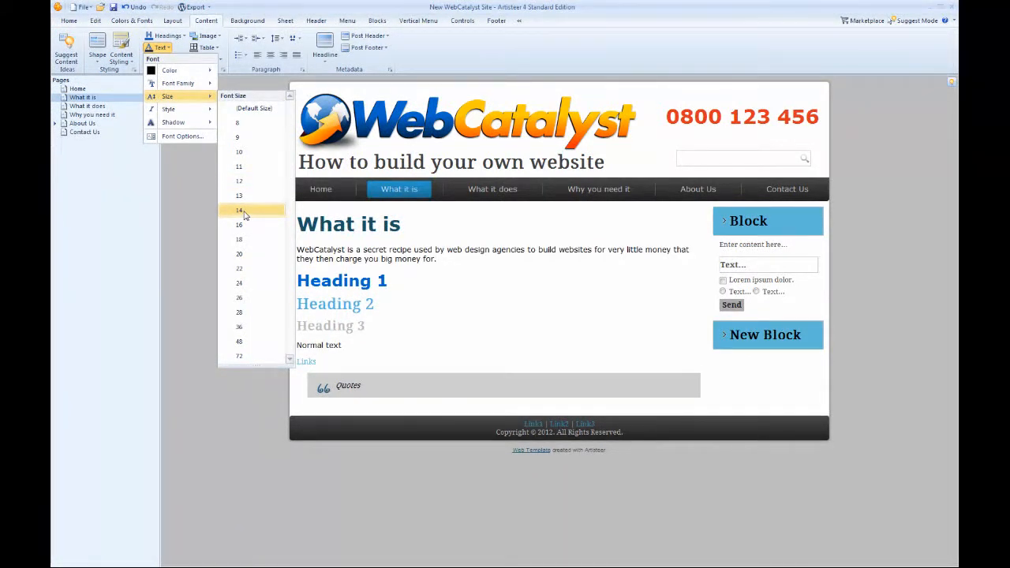
click(242, 211)
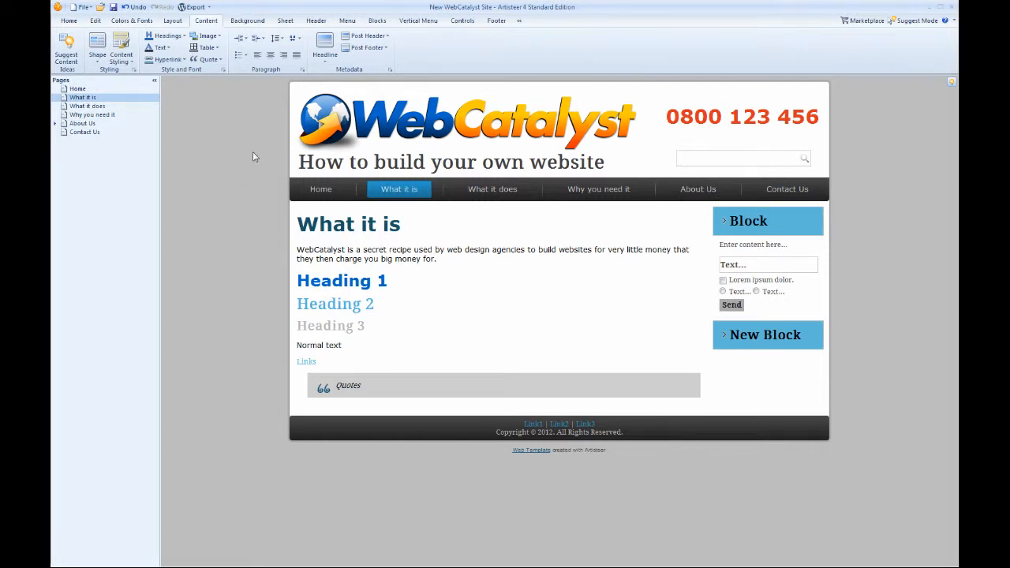
- Examine how the Links line looks under the pointer and choose the underline setting for the Hovered Link style
click(173, 61)
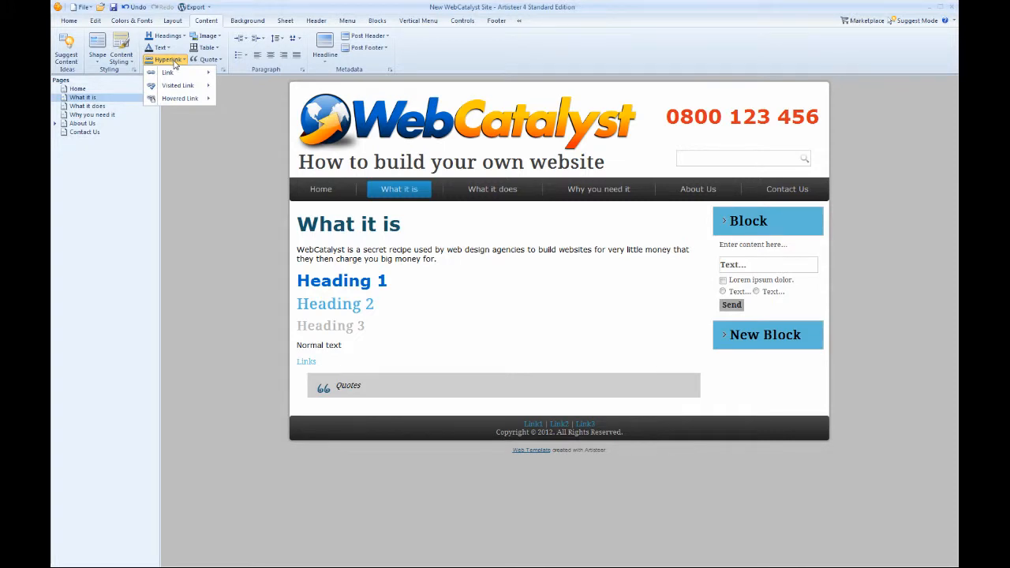
mouse_move(178, 73)
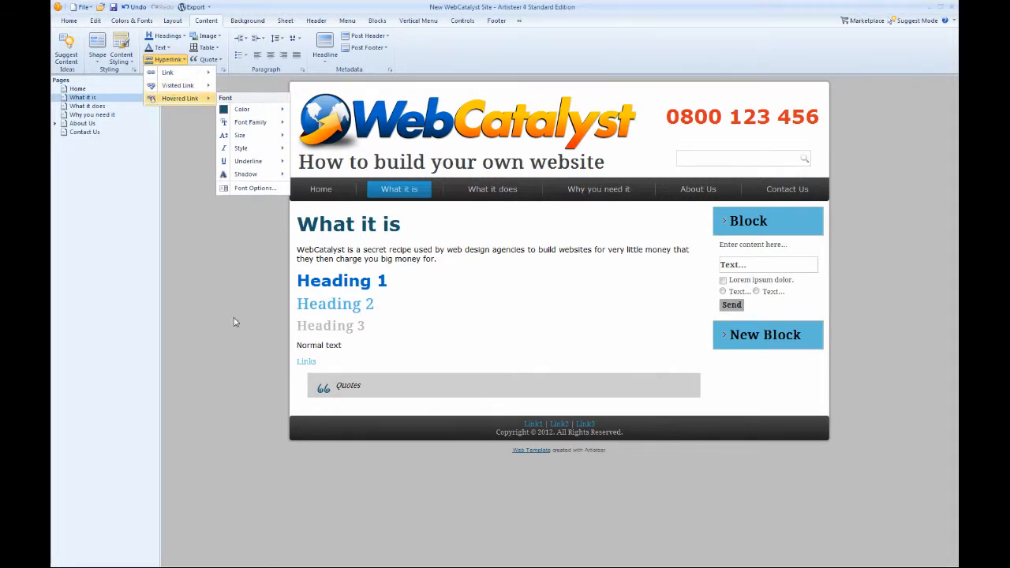
click(293, 365)
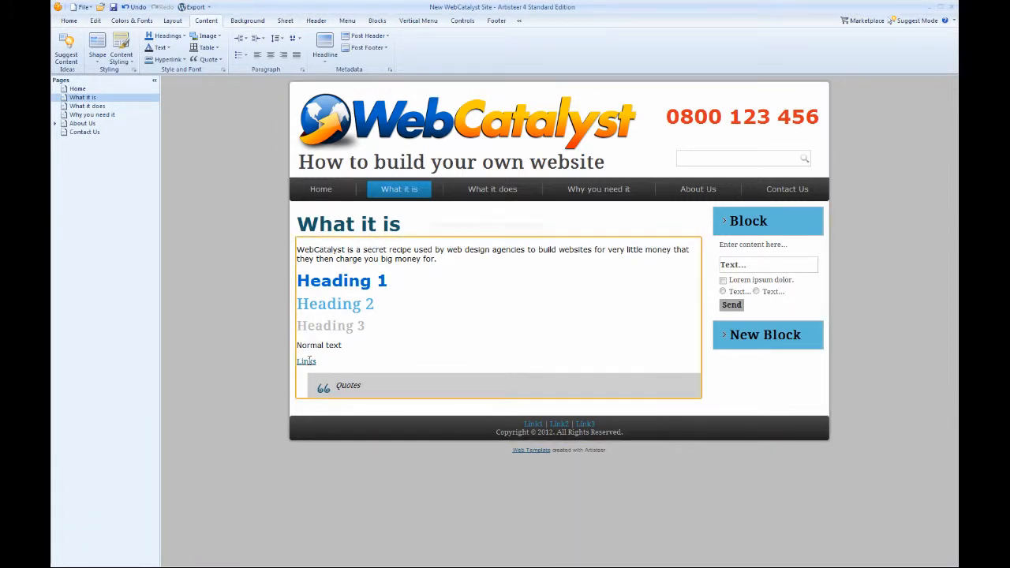
click(164, 62)
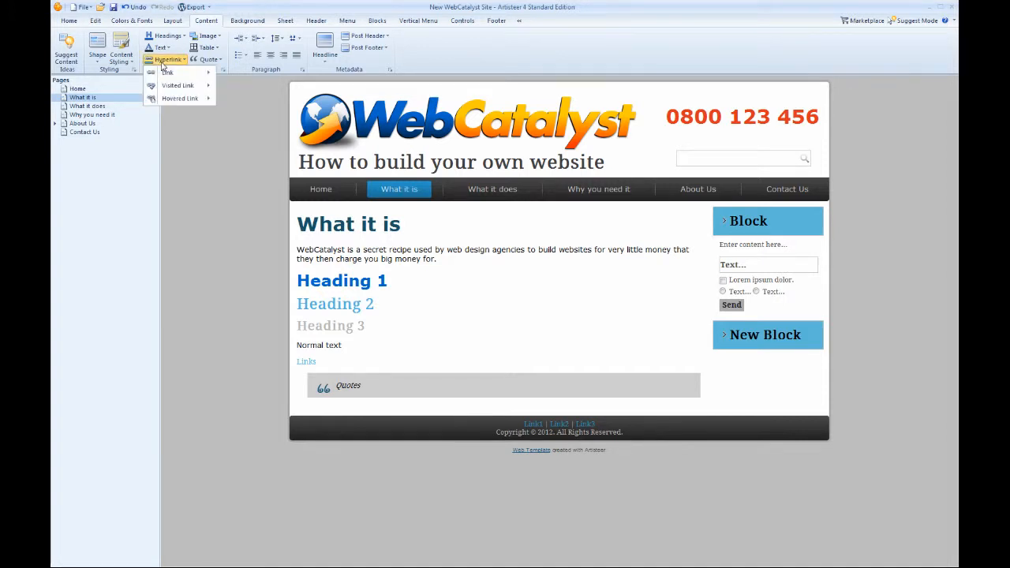
mouse_move(186, 98)
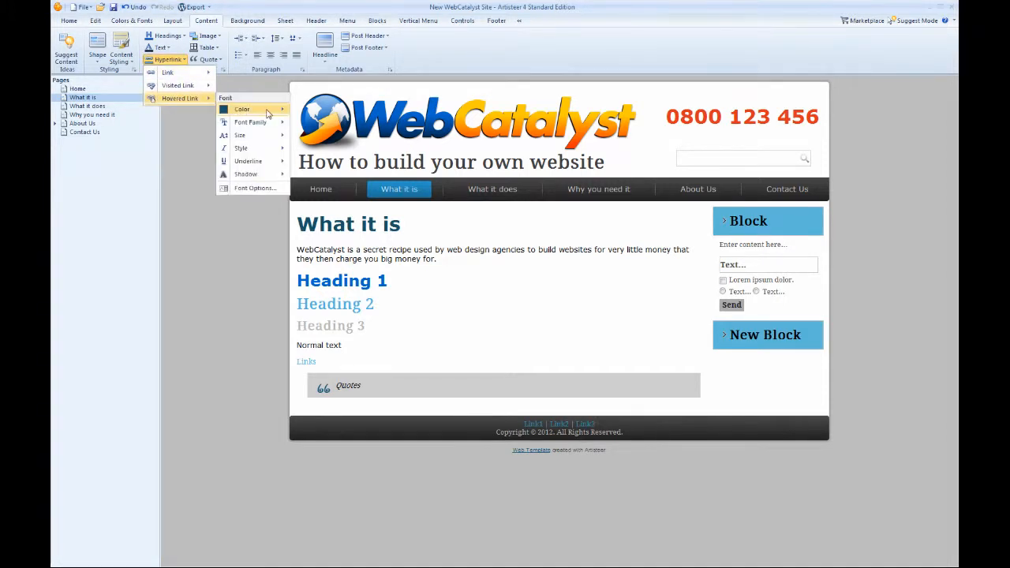
mouse_move(255, 150)
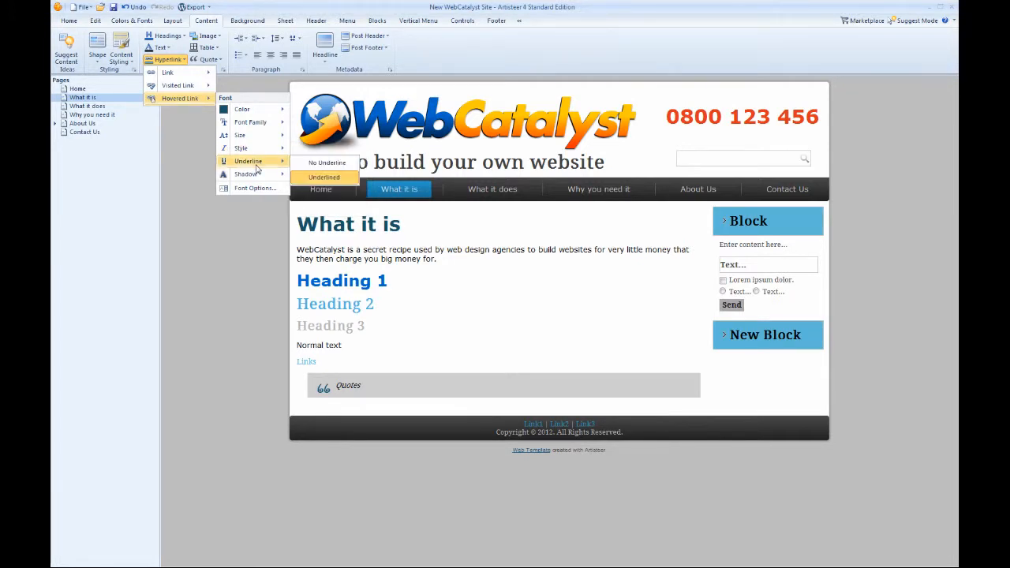
click(323, 173)
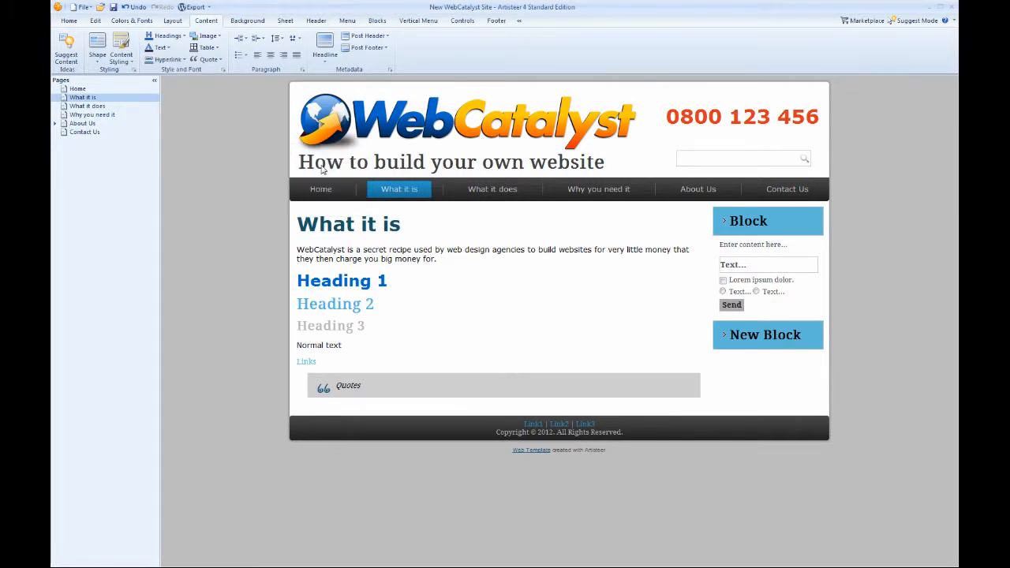
- Set the site's normal Link style to Underlined and check it on the Links line
click(164, 61)
mouse_move(166, 73)
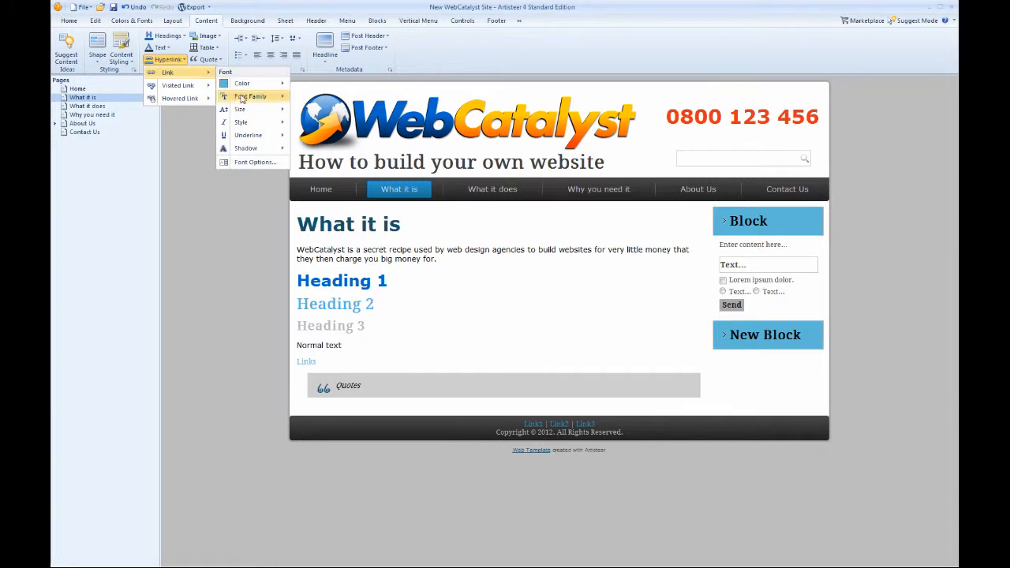
mouse_move(254, 140)
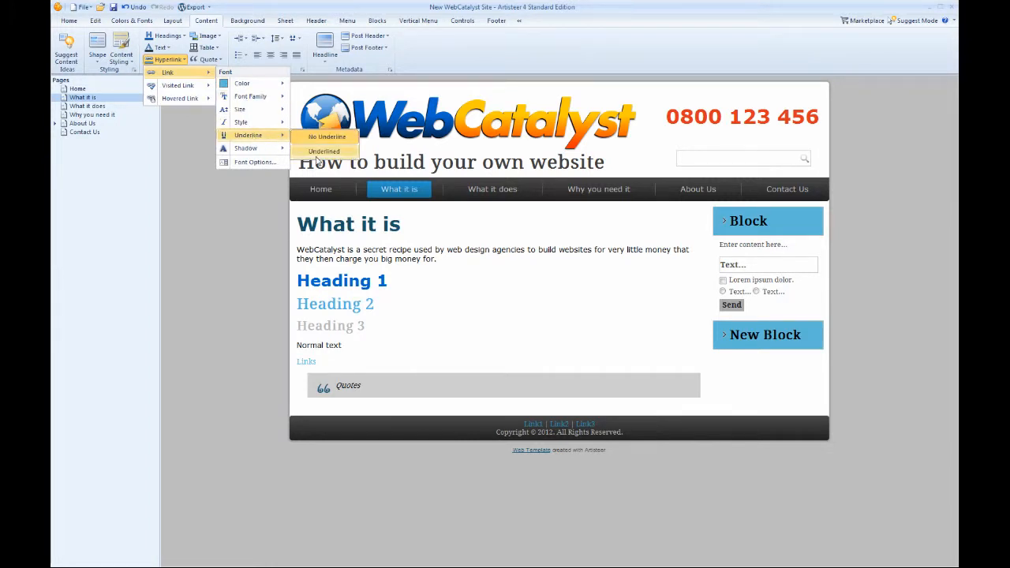
click(318, 150)
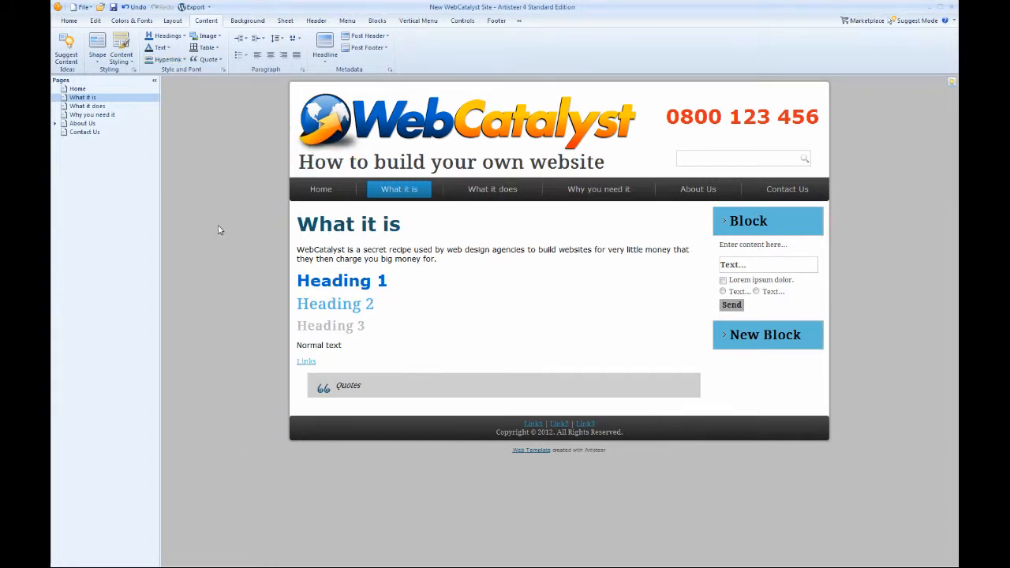
click(220, 270)
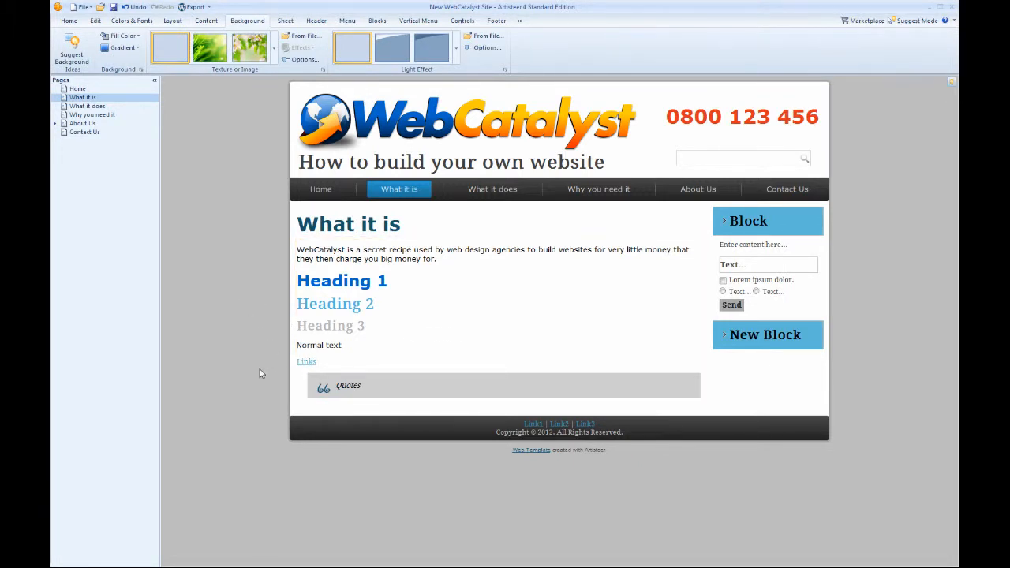
click(306, 362)
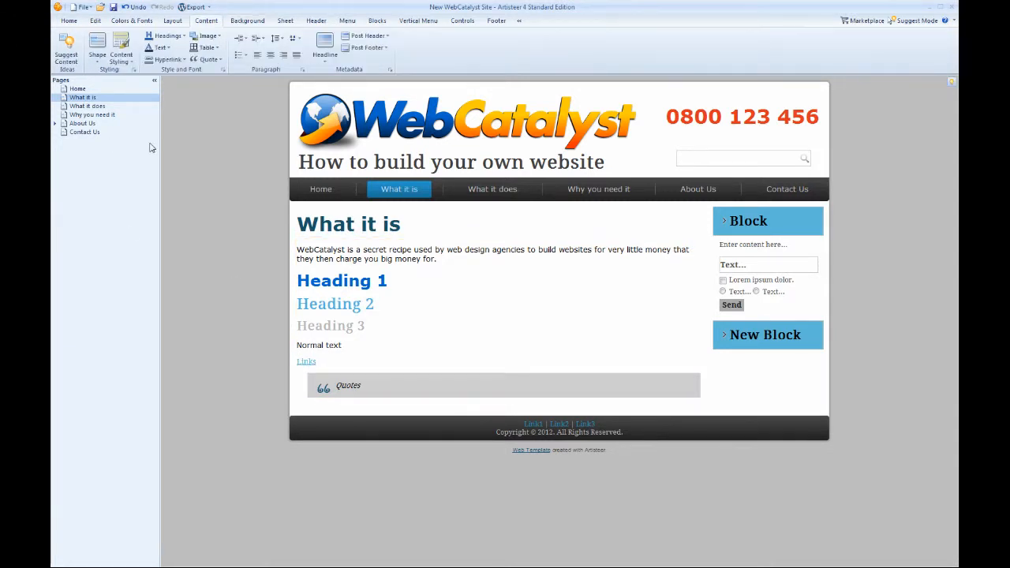
click(206, 60)
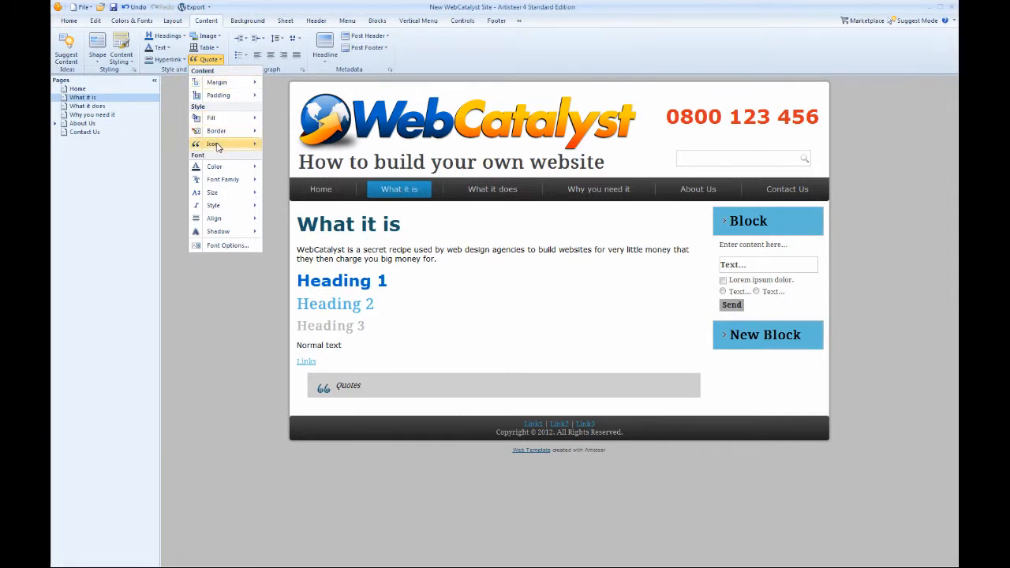
mouse_move(218, 145)
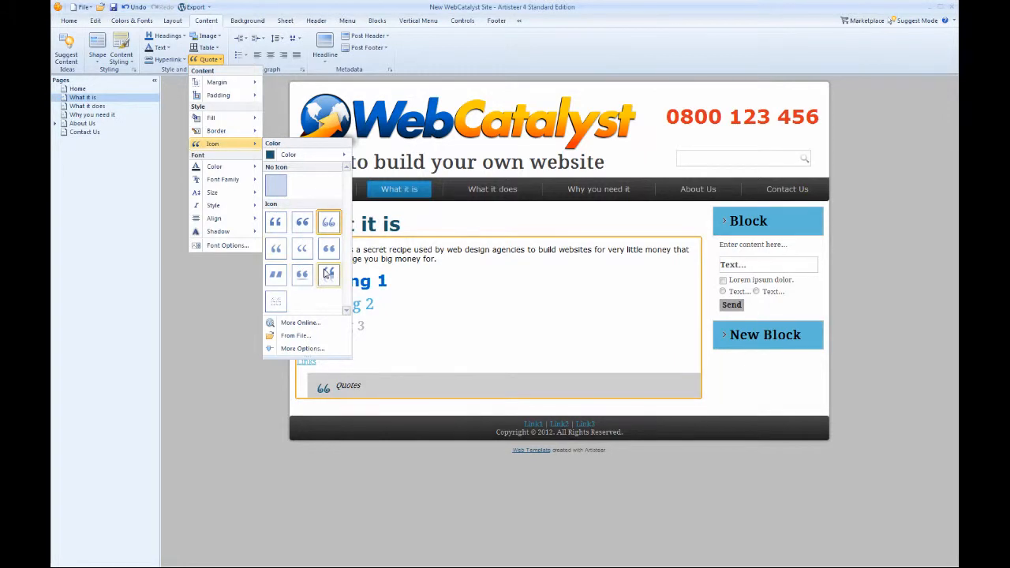
click(293, 337)
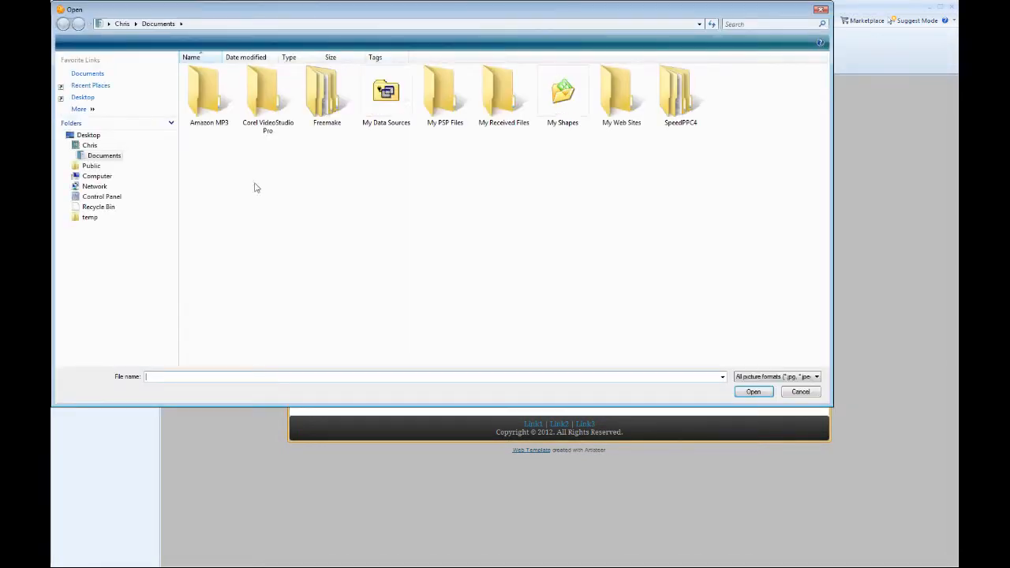
click(631, 303)
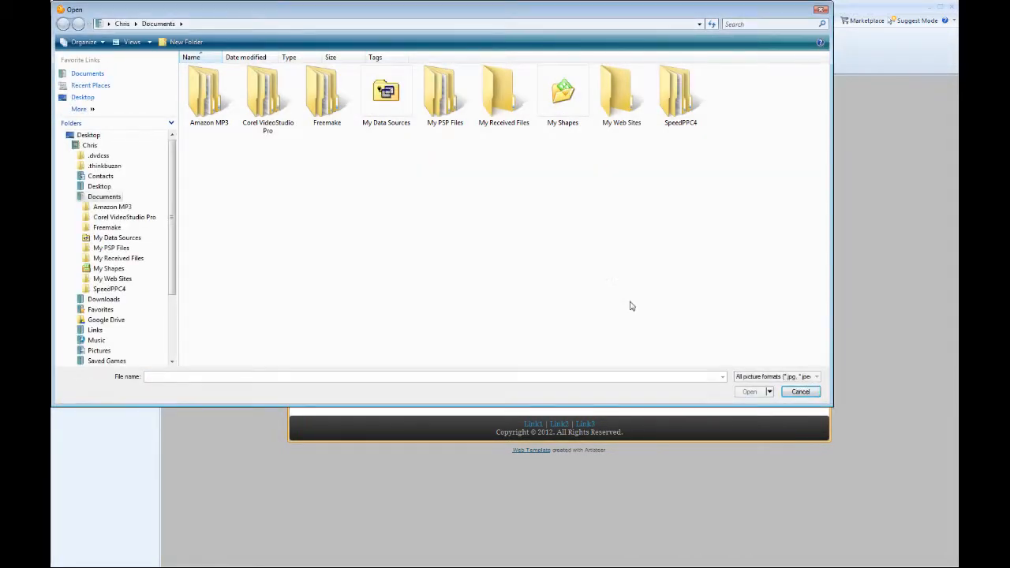
click(791, 393)
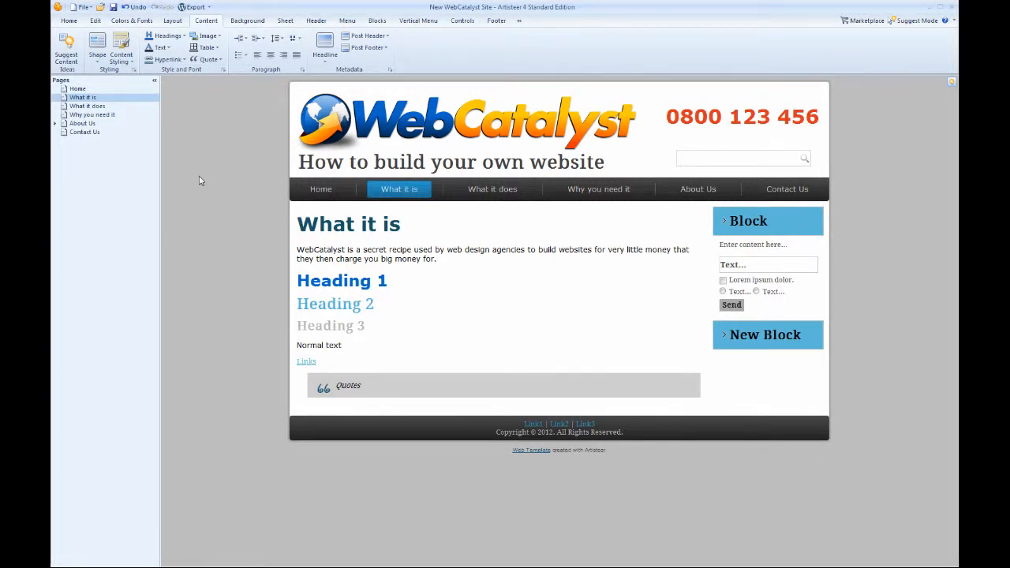
- Add three lines below the What it is intro paragraph reading "List item 1", "List item 2" and "List item 3"
click(453, 258)
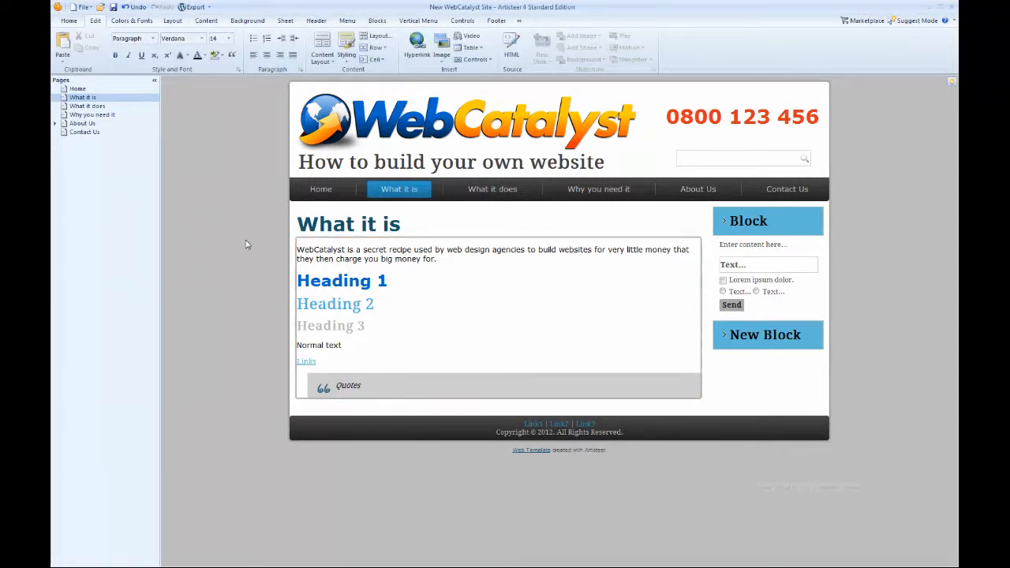
key(Return)
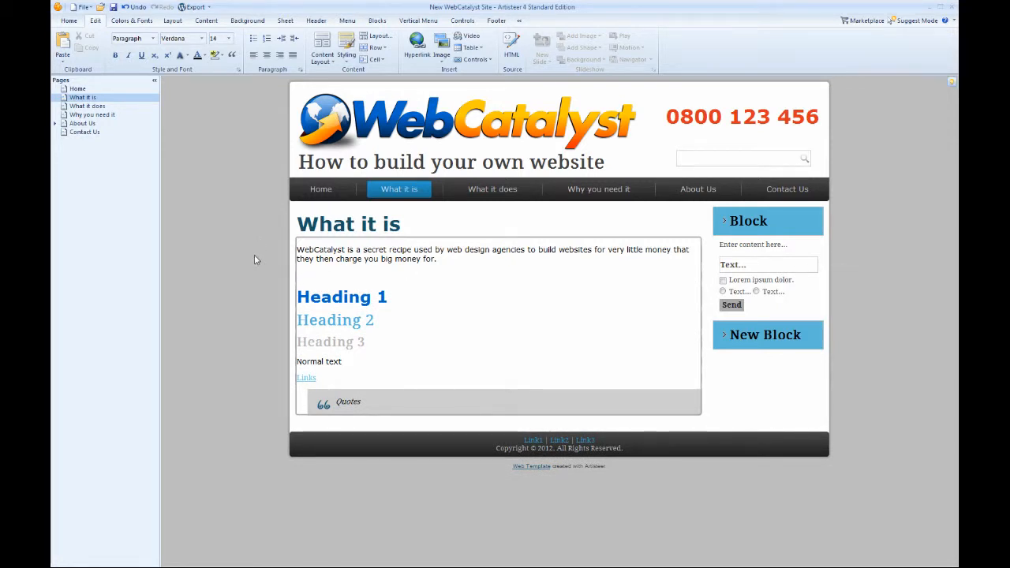
text(t item )
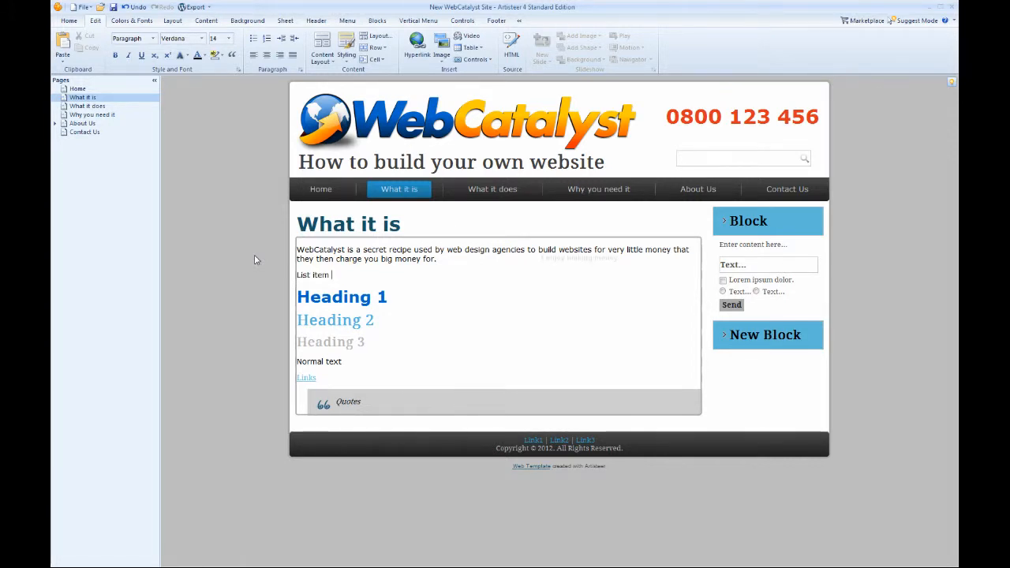
text(1)
key(Return)
text(List)
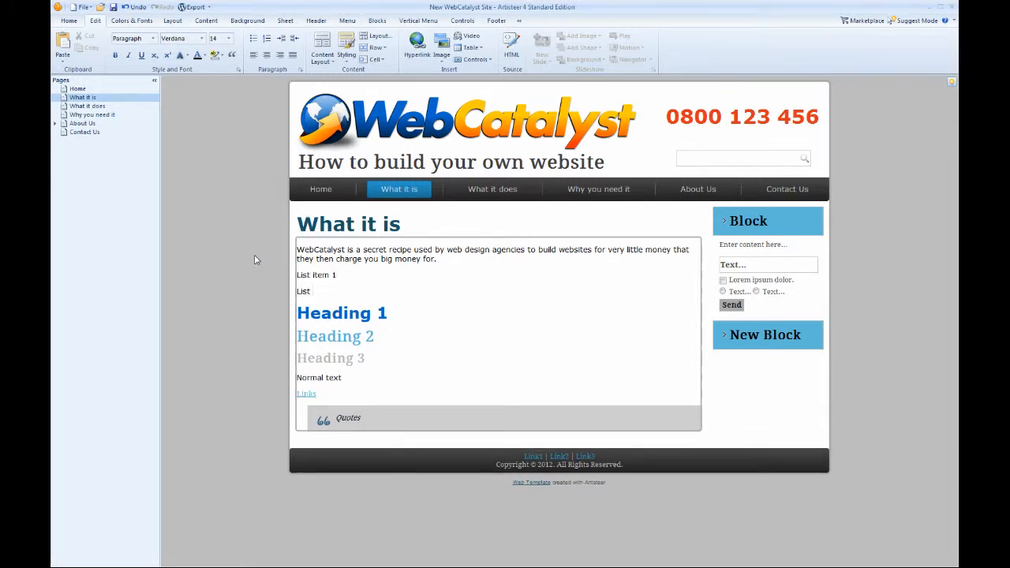
text( item 2)
key(Return)
text(Liste)
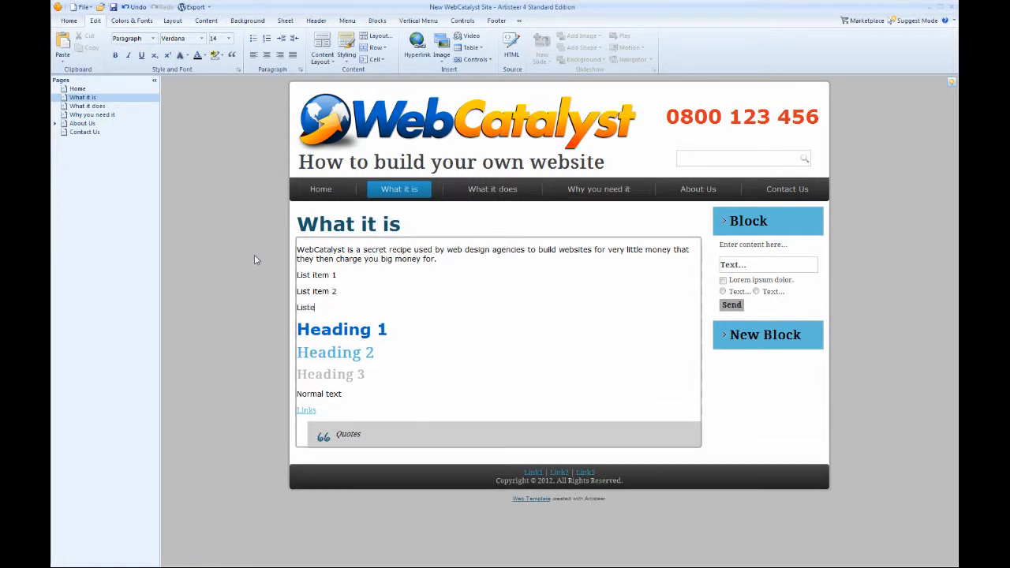
key(BackSpace)
text( item 3)
- Format the three list item lines under the intro paragraph as a bulleted list
drag(339, 308, 293, 275)
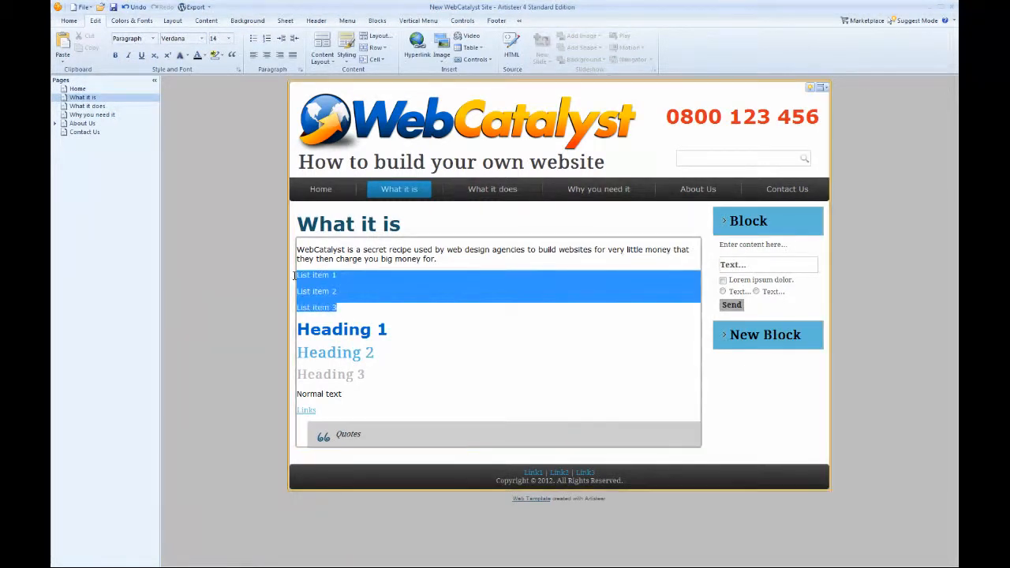
click(253, 38)
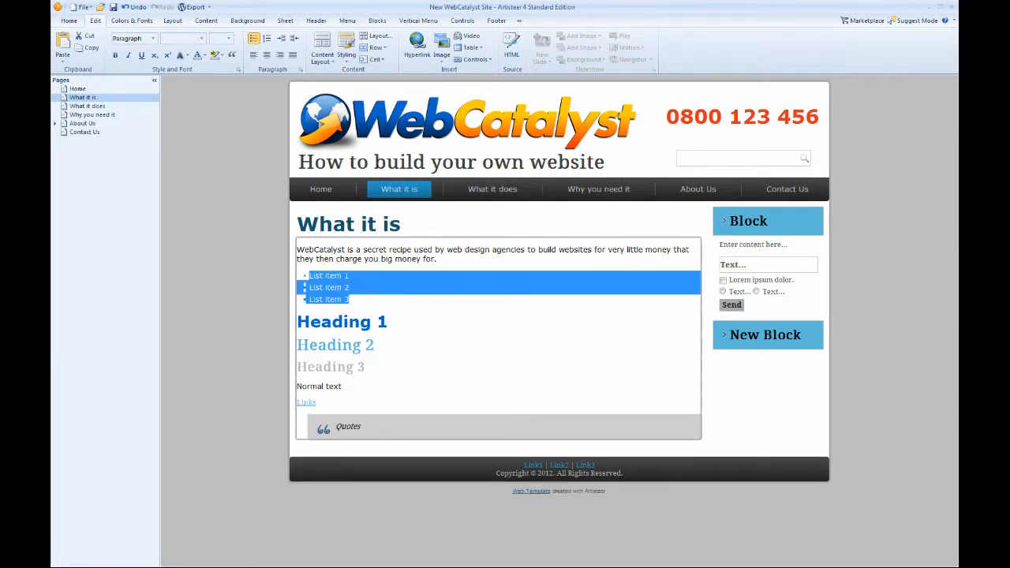
click(321, 287)
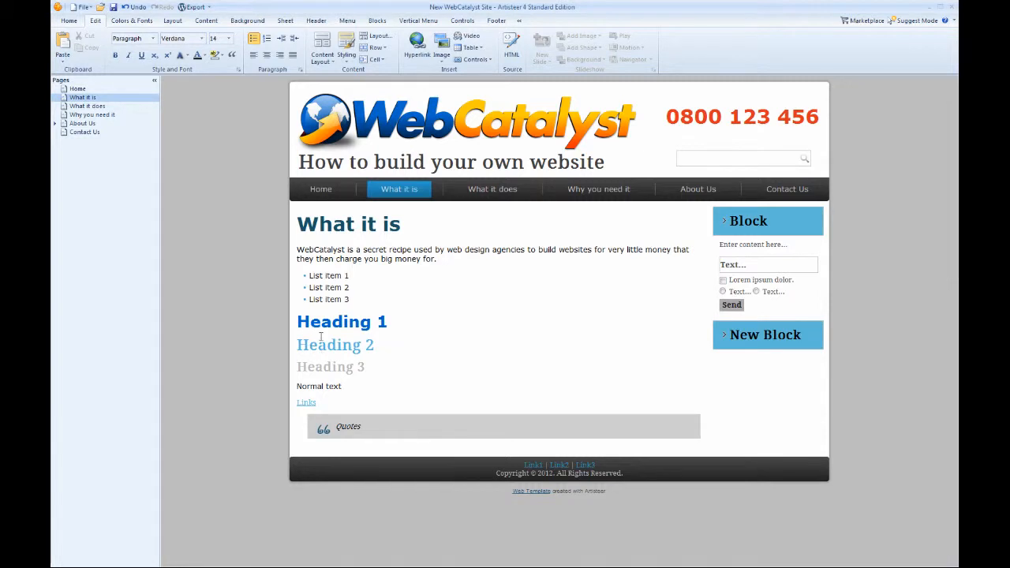
click(365, 281)
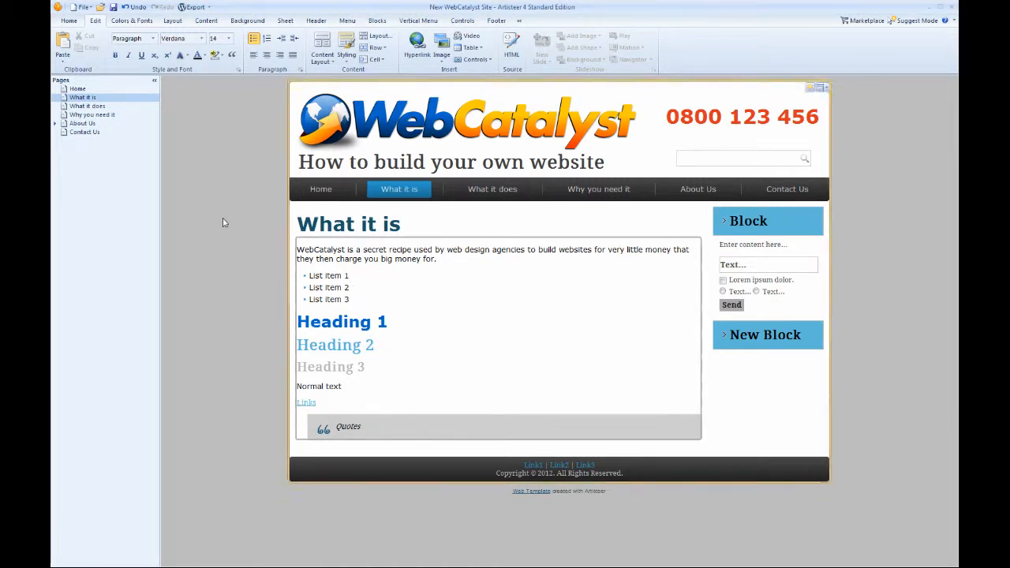
- Set the content style's bullet image to the largest solid dot in the Circle group
click(206, 22)
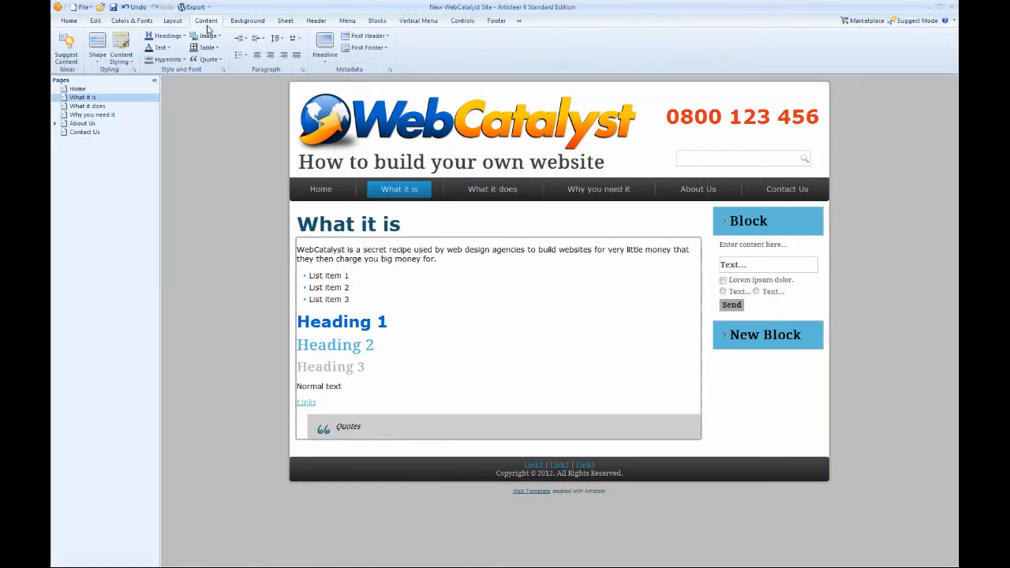
click(246, 57)
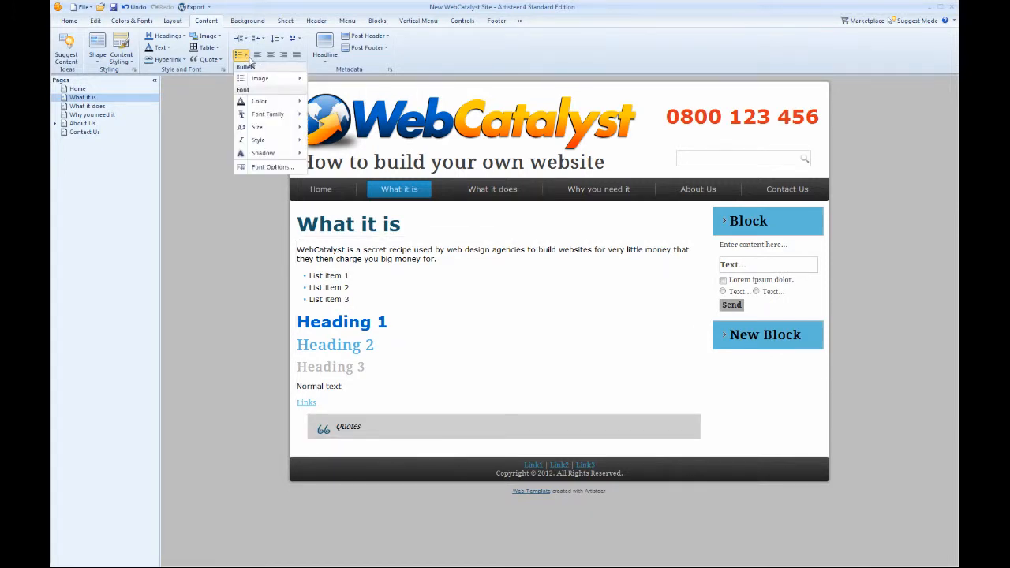
mouse_move(257, 80)
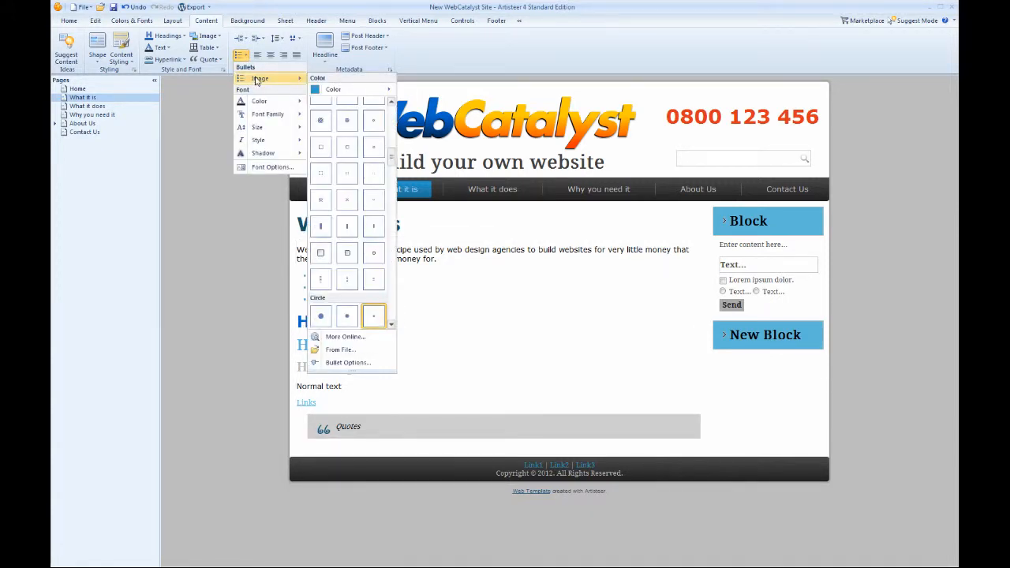
click(322, 317)
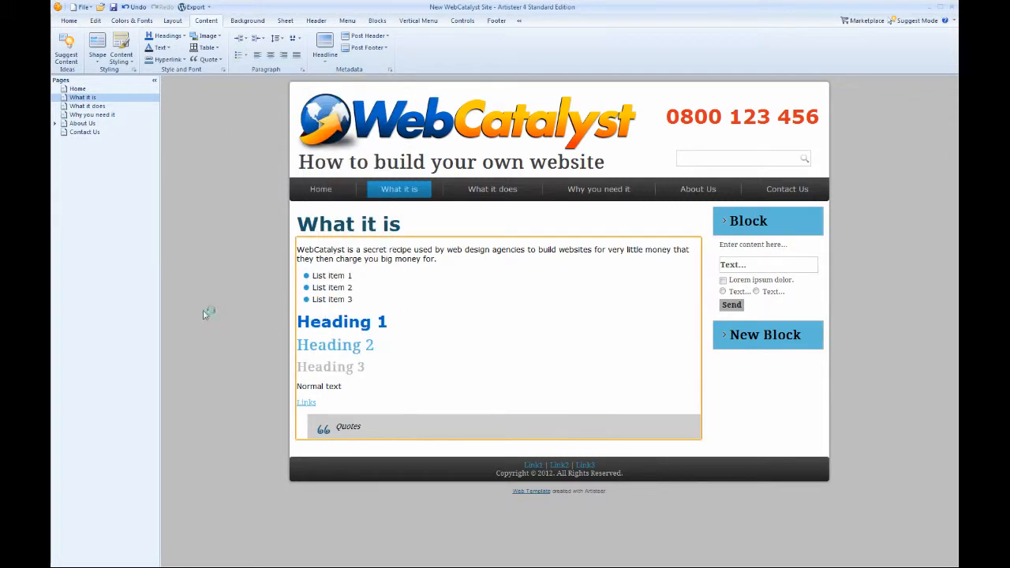
- Set the content style's bullet image to the second icon in the Simple Object group
click(241, 54)
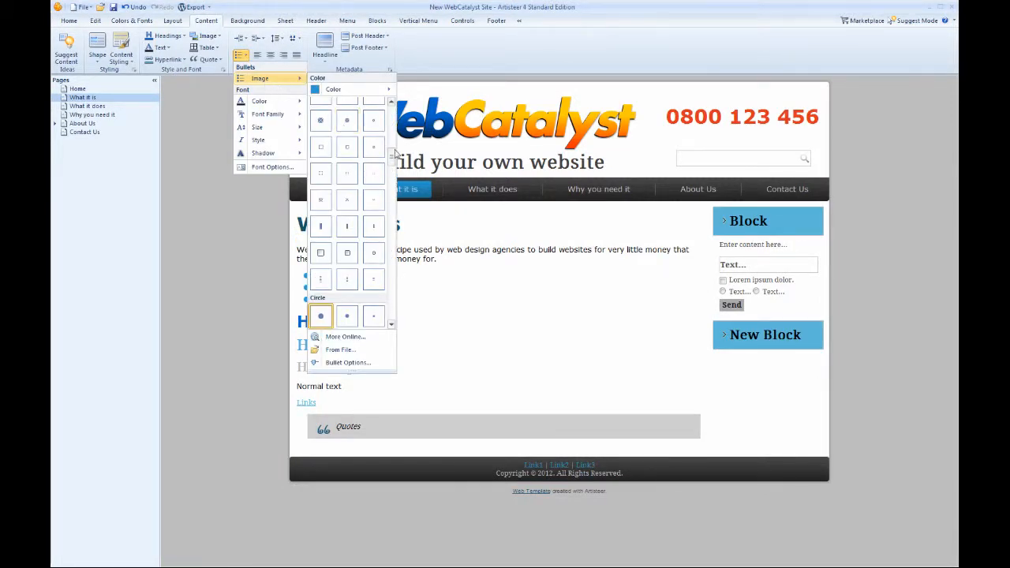
click(392, 158)
drag(393, 157, 387, 293)
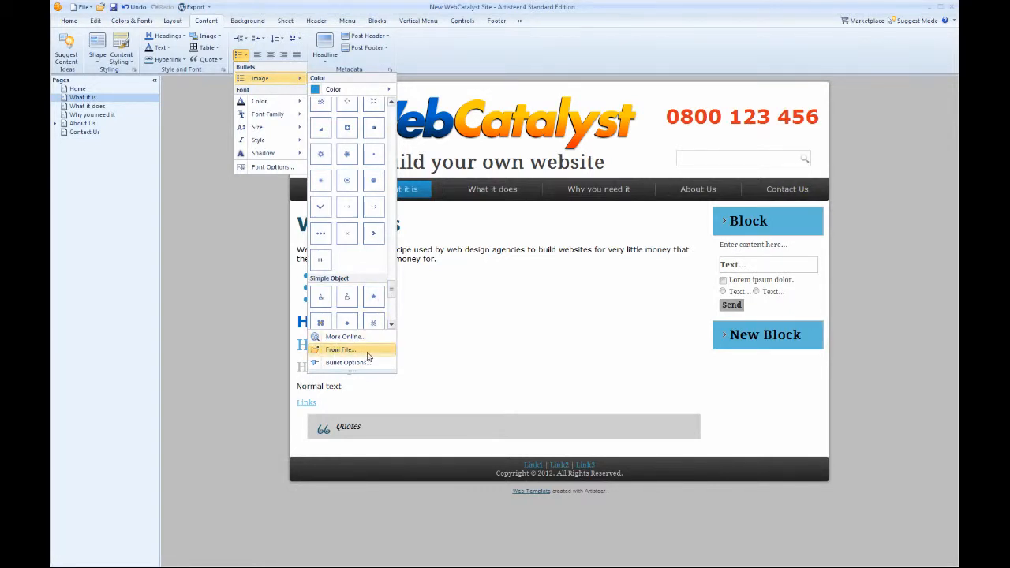
click(349, 298)
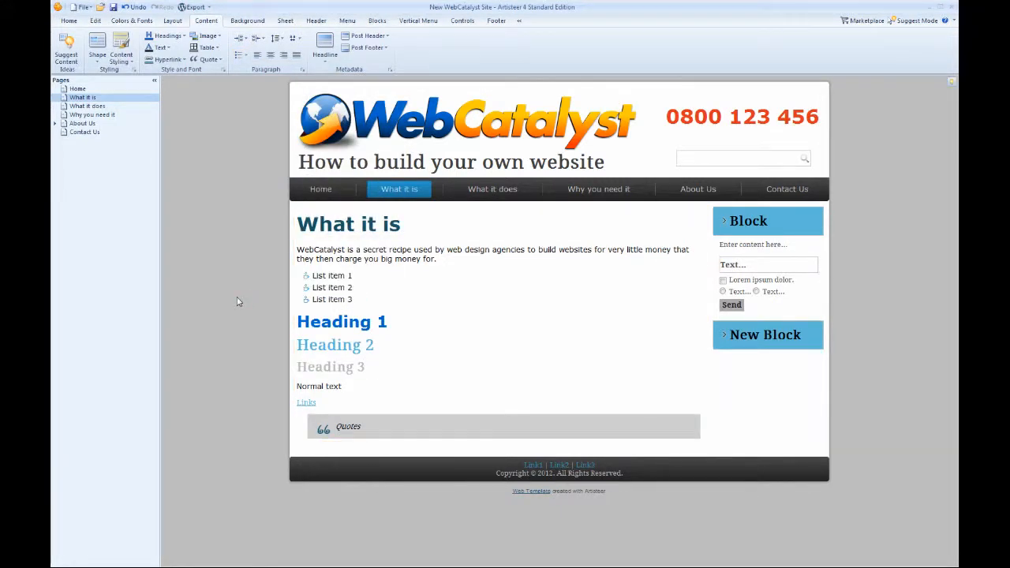